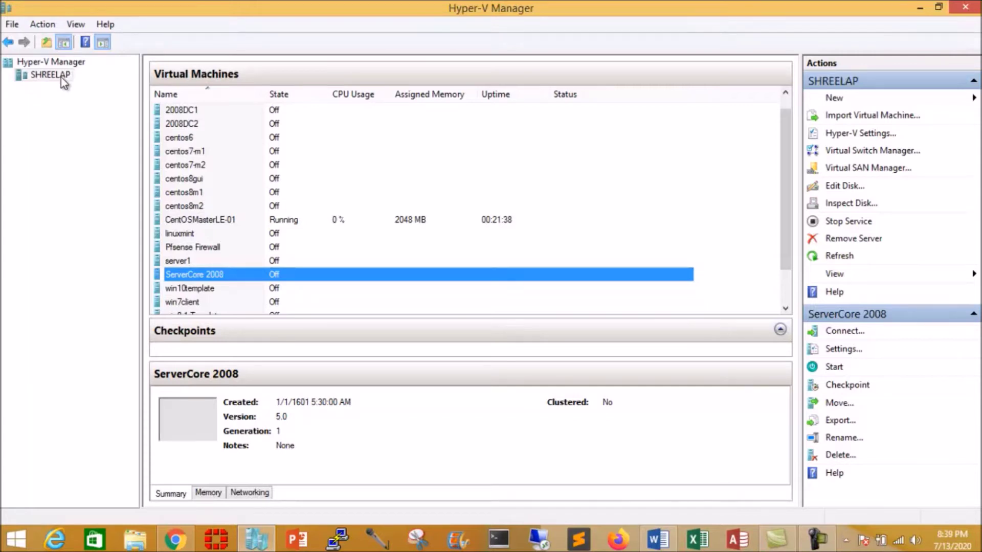
# - Start a new virtual machine on host SHREELAP and name it server2
pyautogui.rightClick(60, 75)
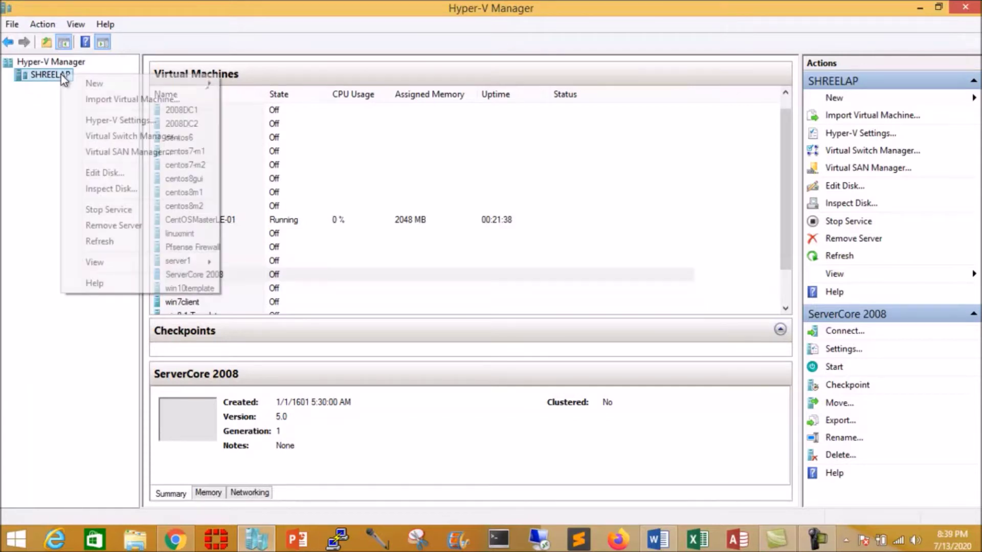
pyautogui.moveTo(216, 76)
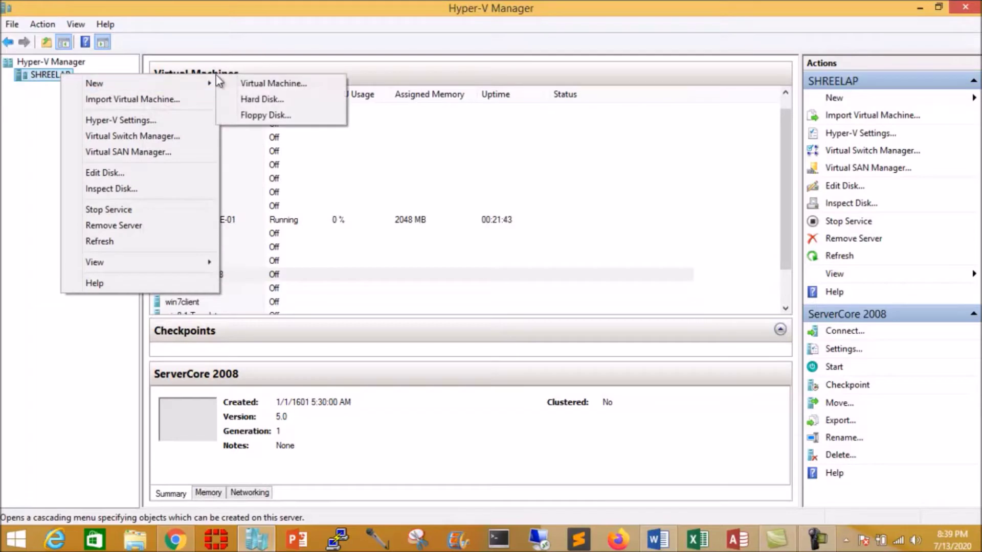
pyautogui.click(268, 84)
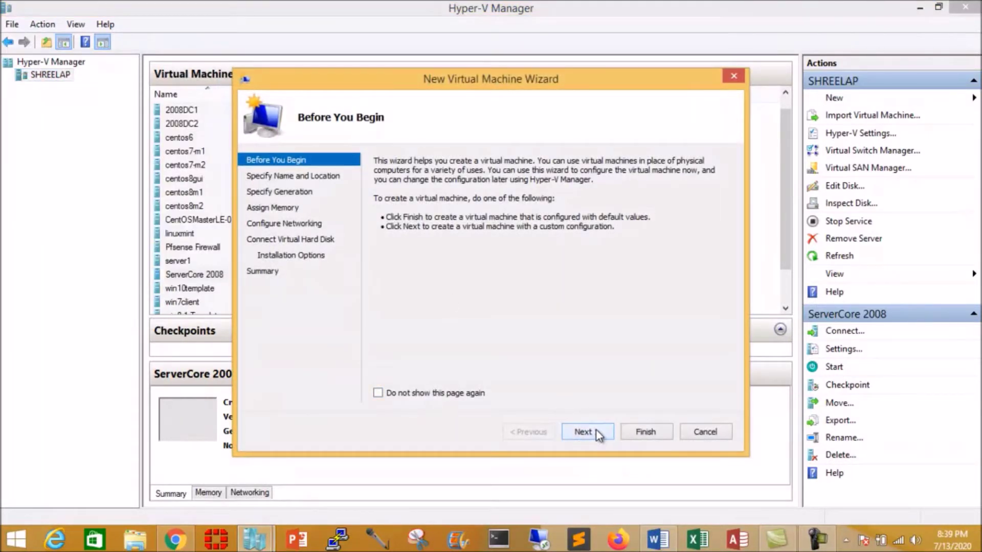
pyautogui.click(596, 428)
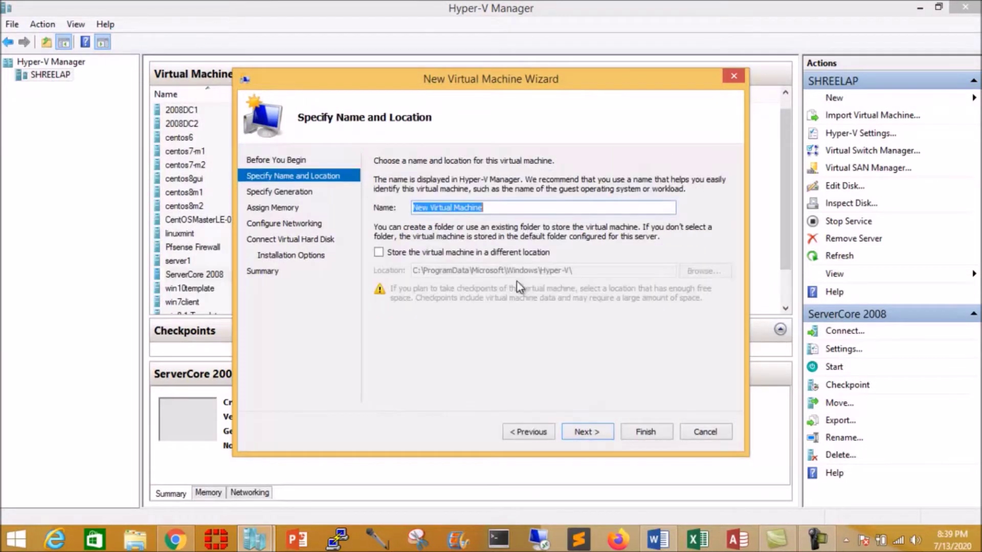
pyautogui.write('se')
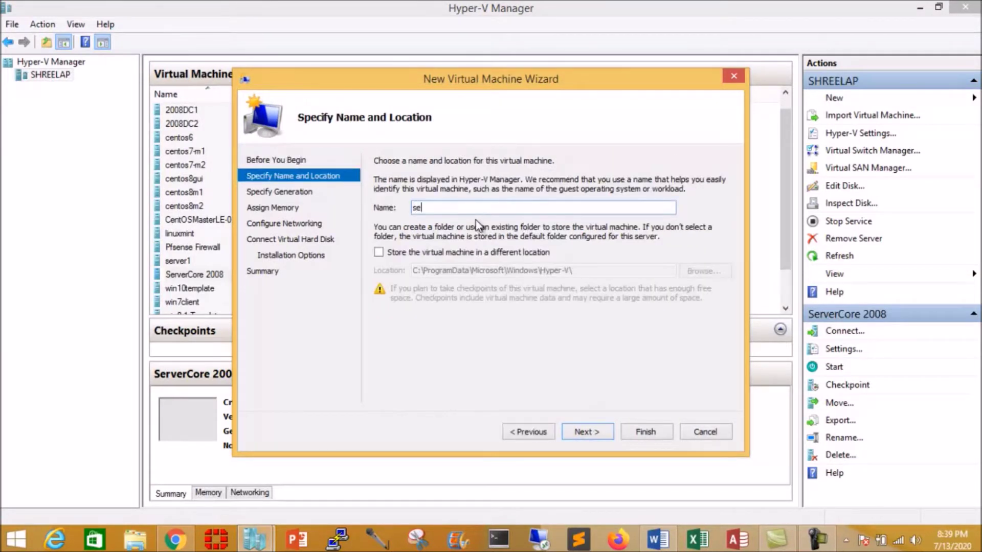
pyautogui.write('rver2')
# - Store the VM in the custom folder D:\hyper-vvms\LinuxEssentials\server2
pyautogui.click(379, 252)
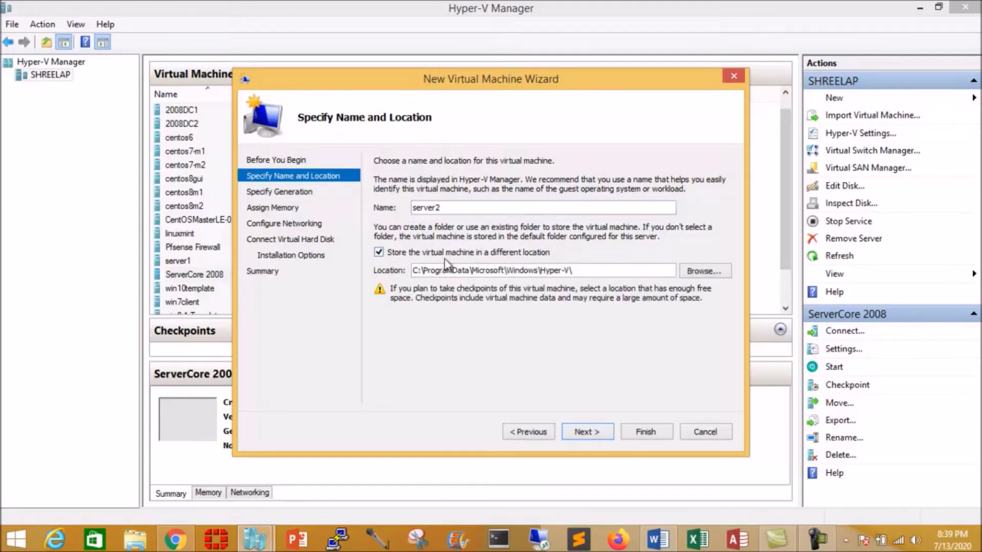
pyautogui.click(703, 270)
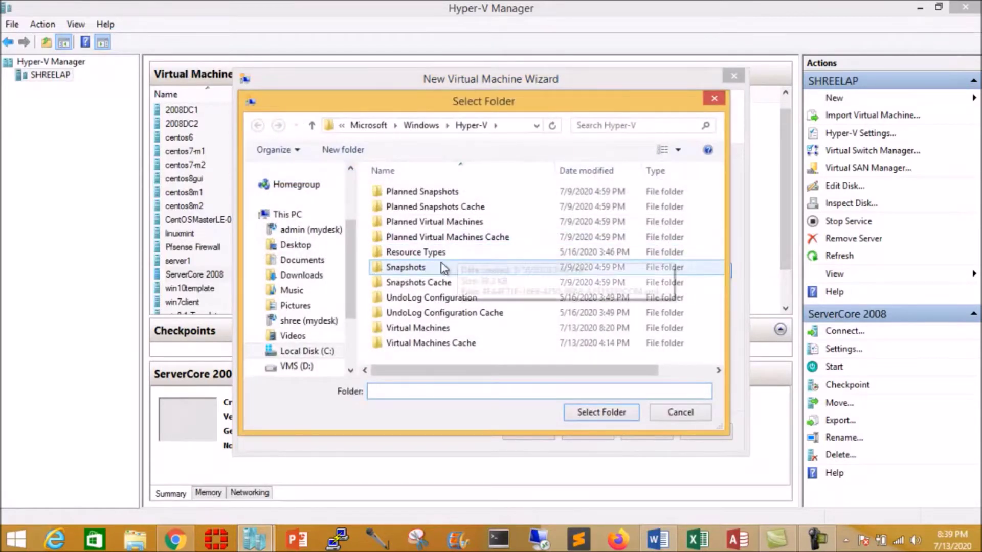
pyautogui.moveTo(349, 268); pyautogui.dragTo(342, 320)
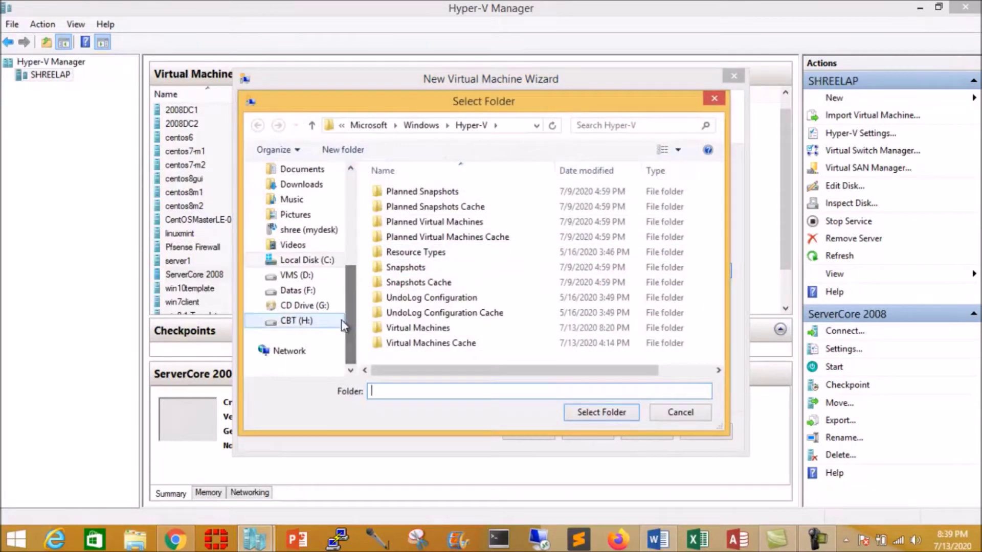
pyautogui.click(306, 275)
pyautogui.click(425, 208)
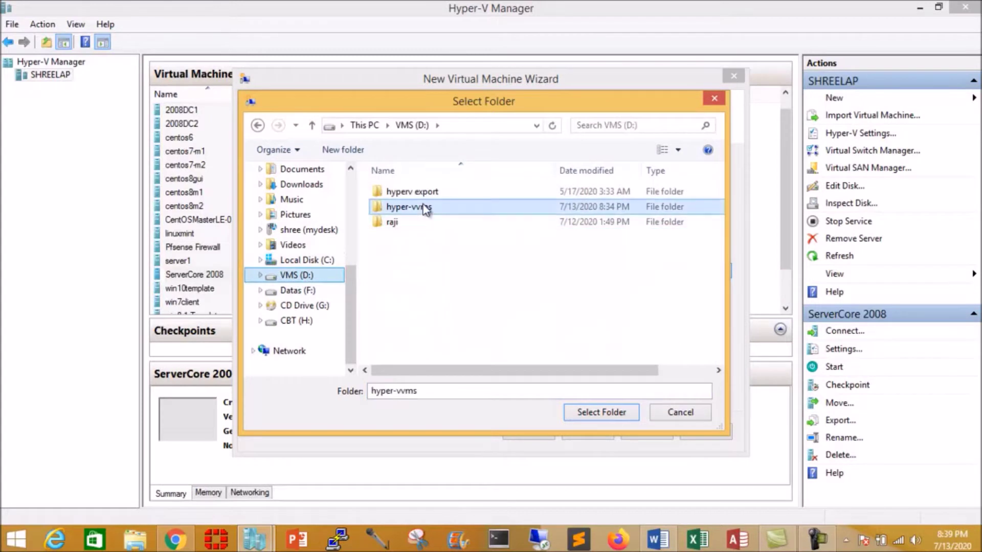
pyautogui.doubleClick(425, 207)
pyautogui.doubleClick(418, 359)
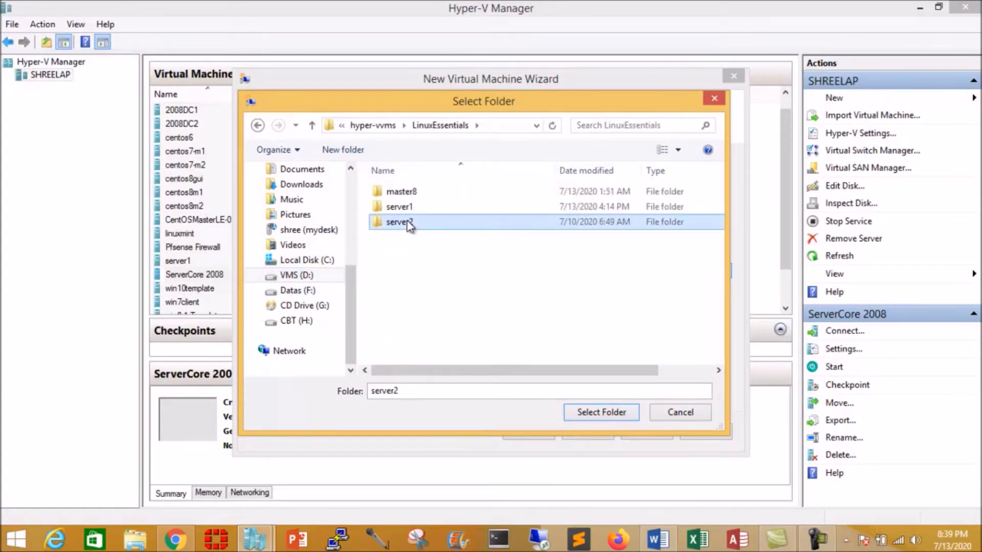
pyautogui.doubleClick(404, 223)
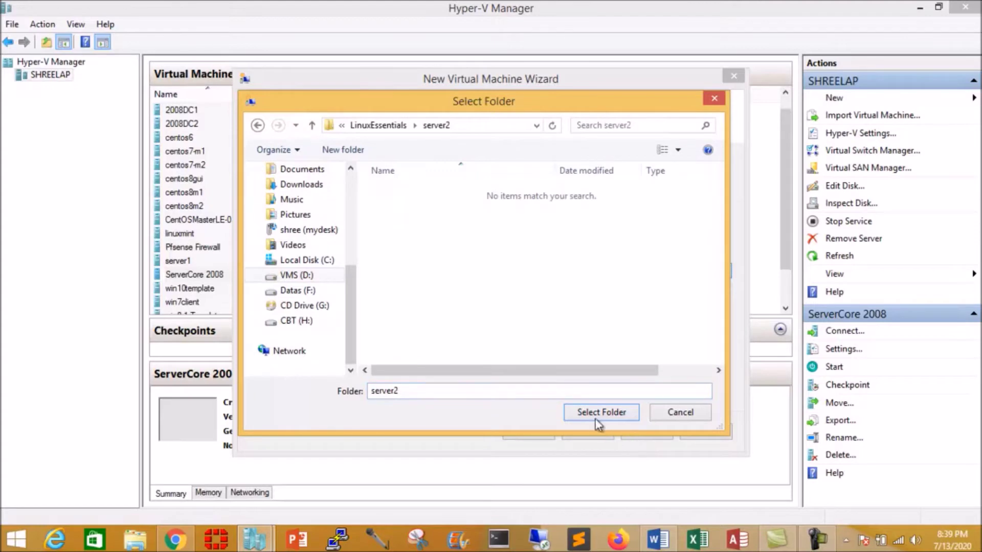
pyautogui.click(595, 417)
# - Keep Generation 1, set startup memory to 1024 MB, and connect networking to extsw1
pyautogui.click(589, 431)
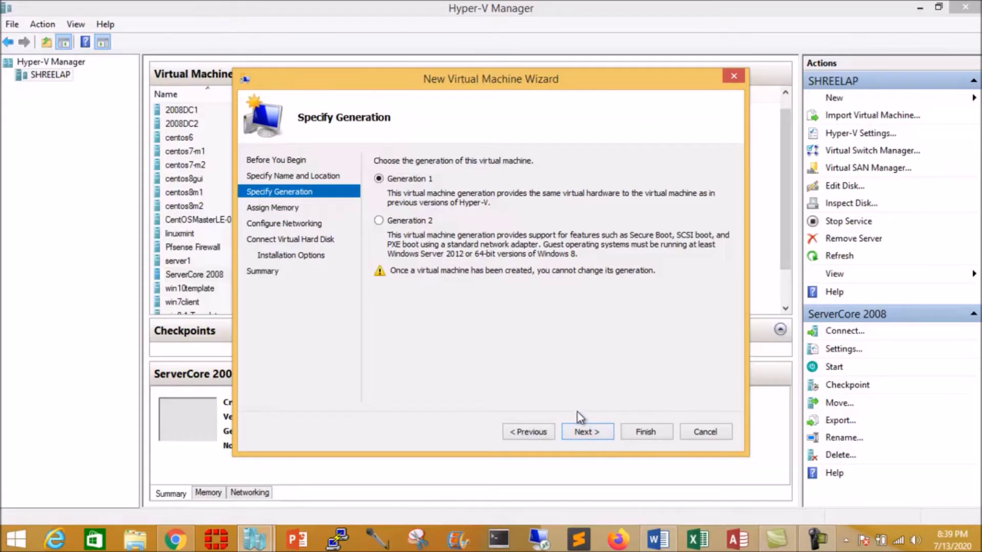
pyautogui.click(593, 432)
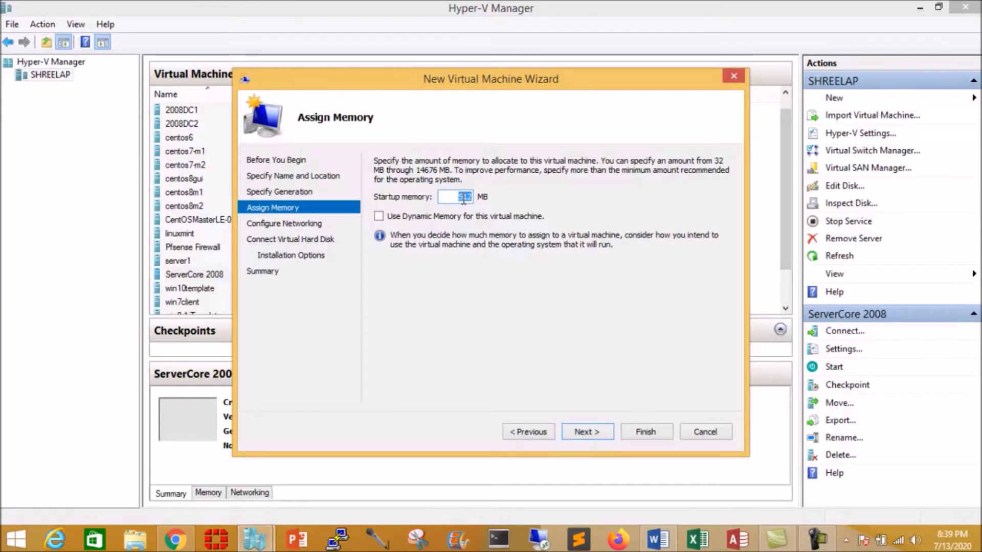
pyautogui.write('10')
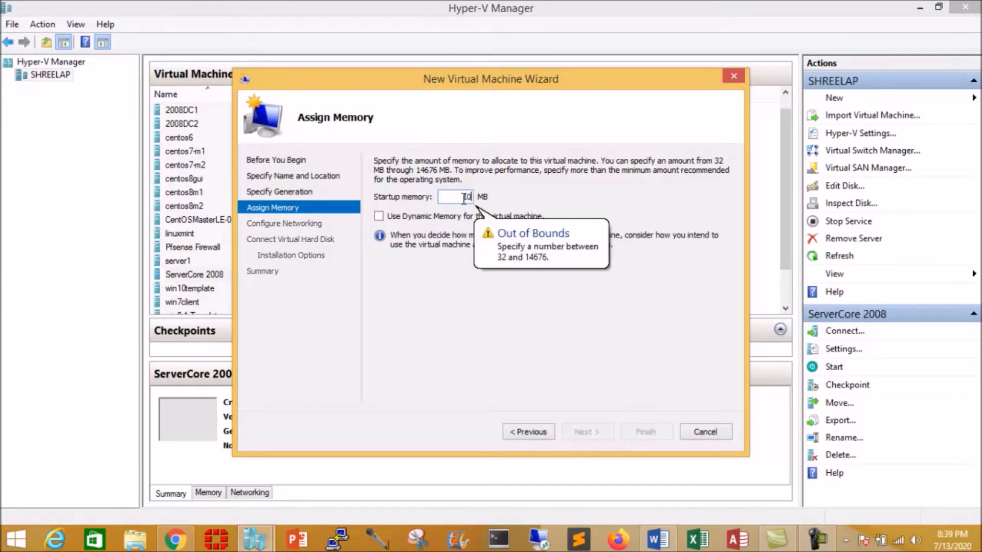
pyautogui.write('24')
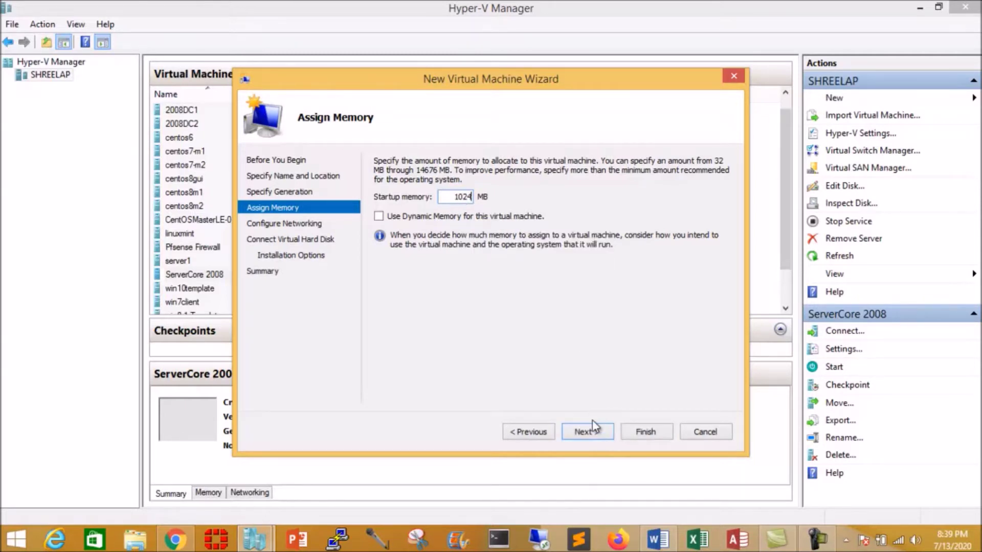
pyautogui.click(593, 429)
pyautogui.click(495, 190)
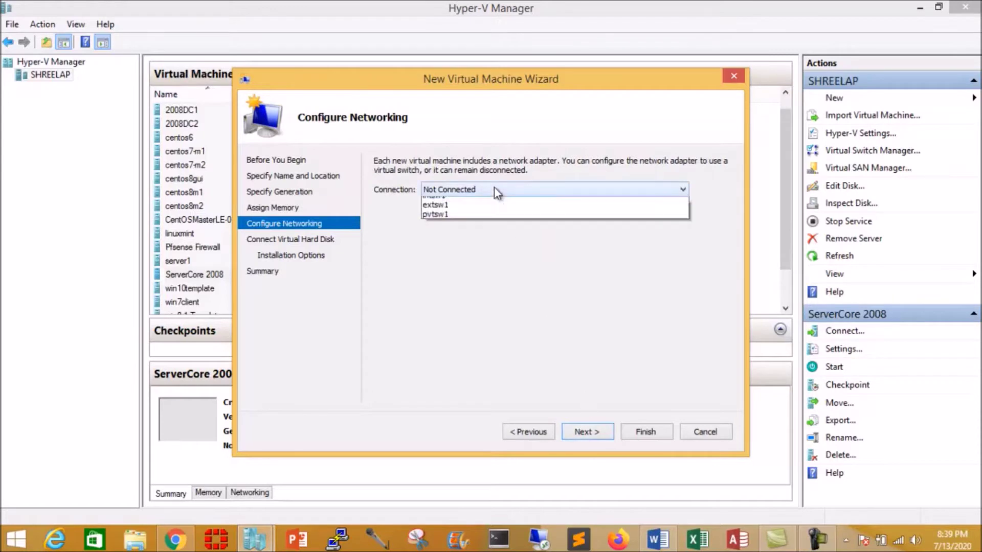
pyautogui.click(459, 221)
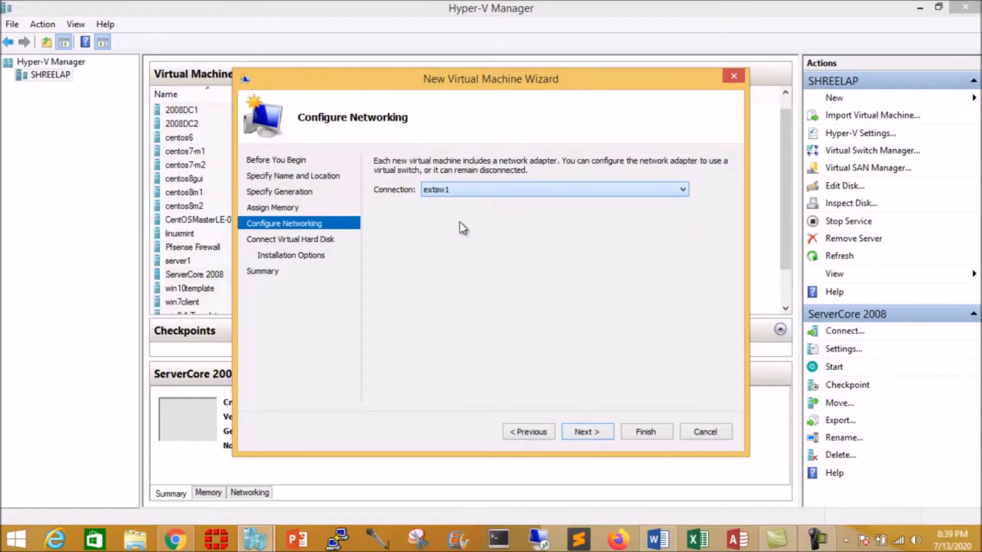
# - Give server2 a 10 GB virtual hard disk, install the OS later, and finish
pyautogui.click(587, 432)
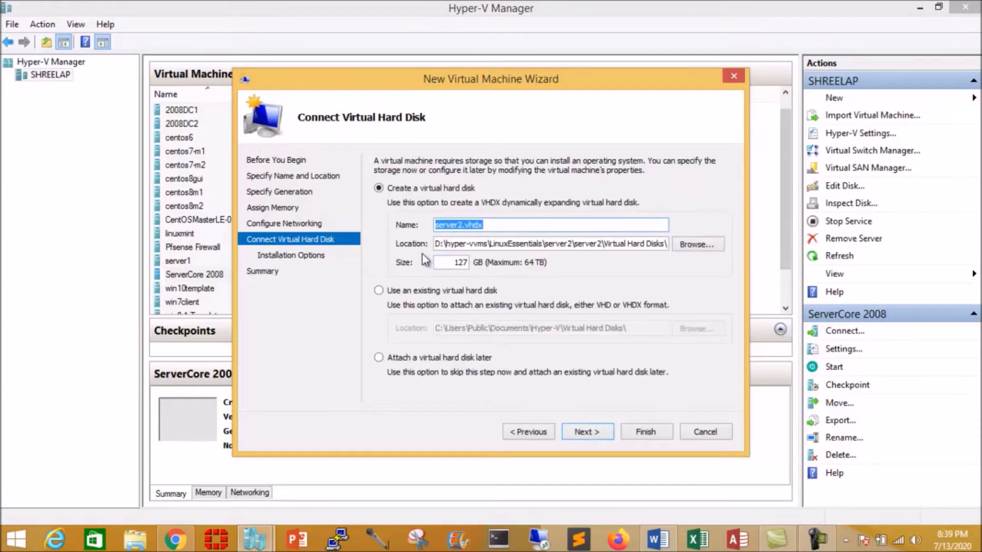
pyautogui.doubleClick(454, 262)
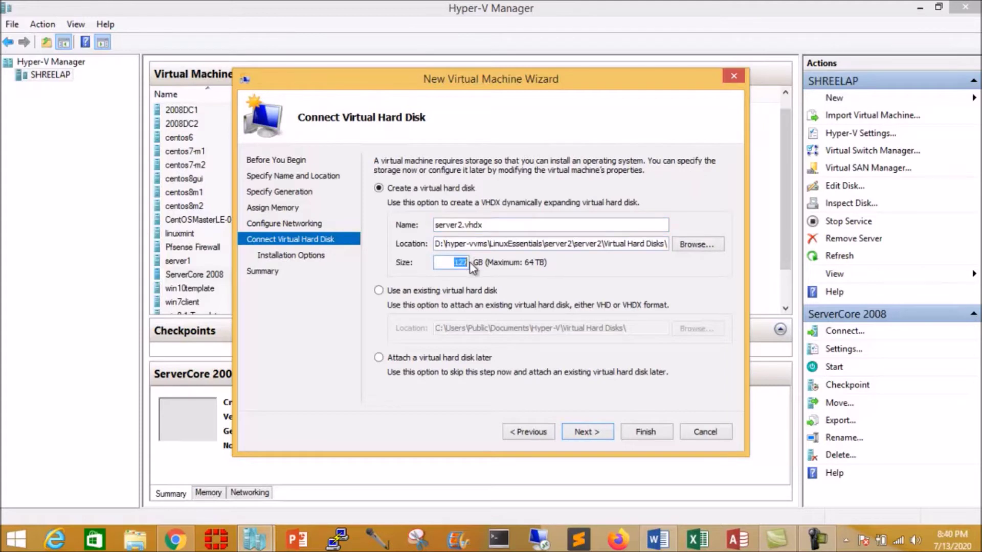
pyautogui.write('10')
pyautogui.click(585, 434)
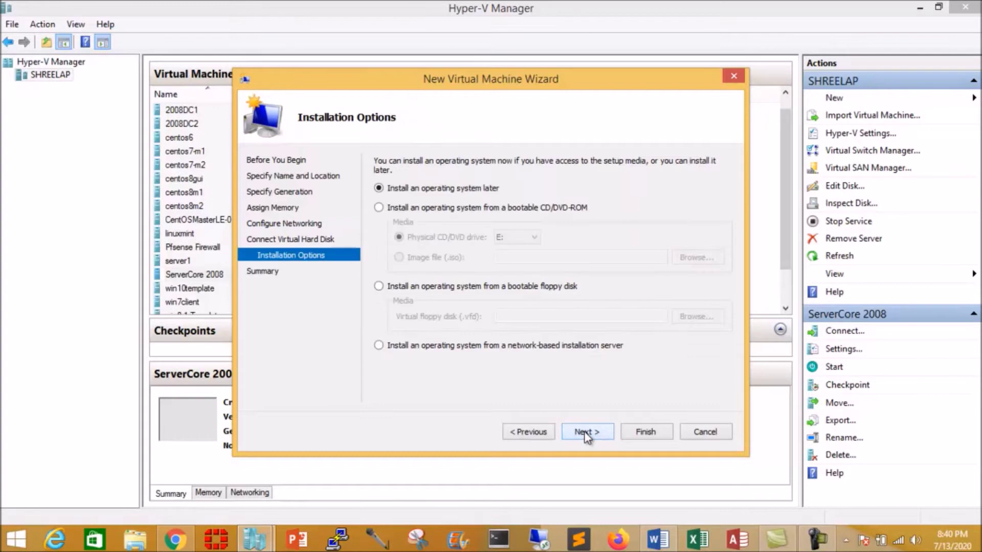
pyautogui.click(587, 432)
pyautogui.click(642, 431)
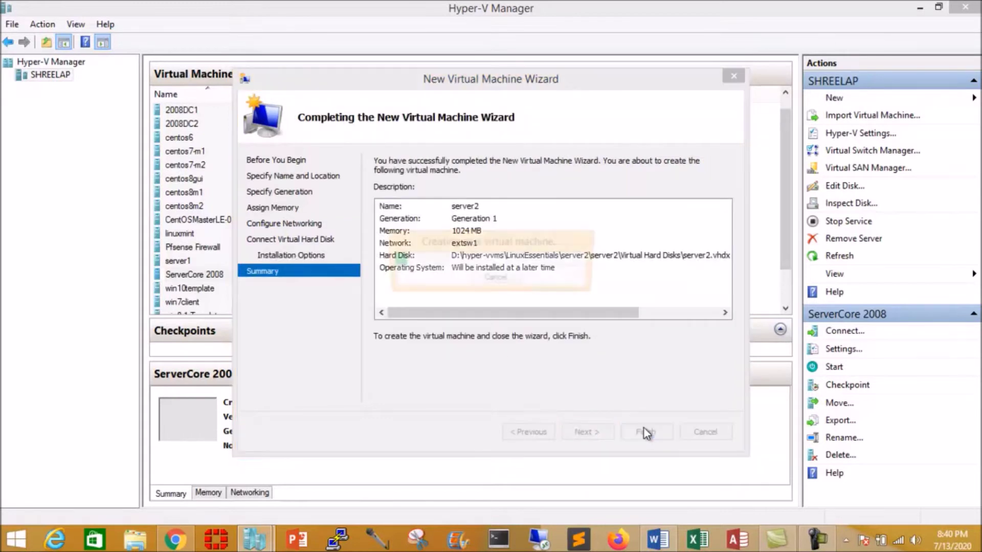
pyautogui.rightClick(326, 272)
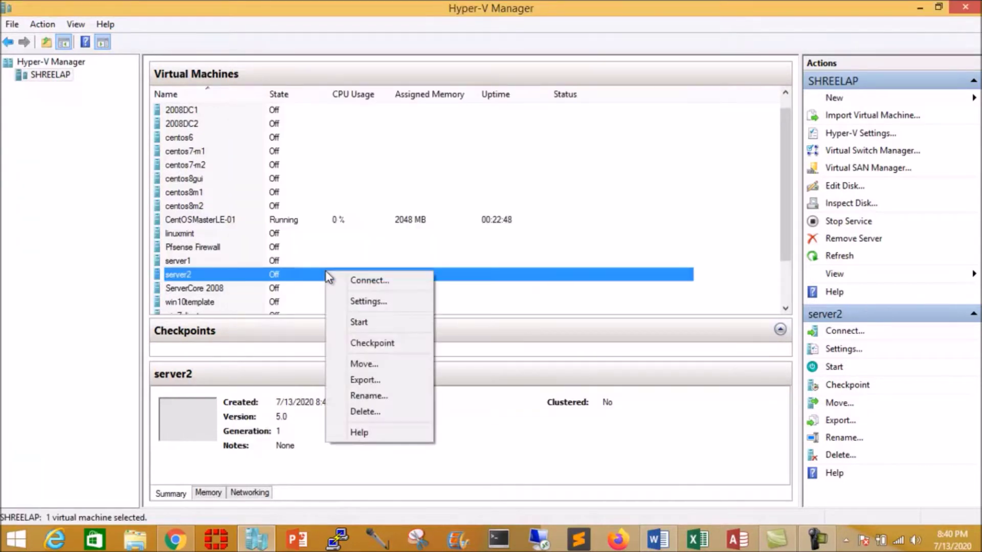
# - Add a second network adapter to server2 and connect it to the intsw1 switch
pyautogui.click(357, 303)
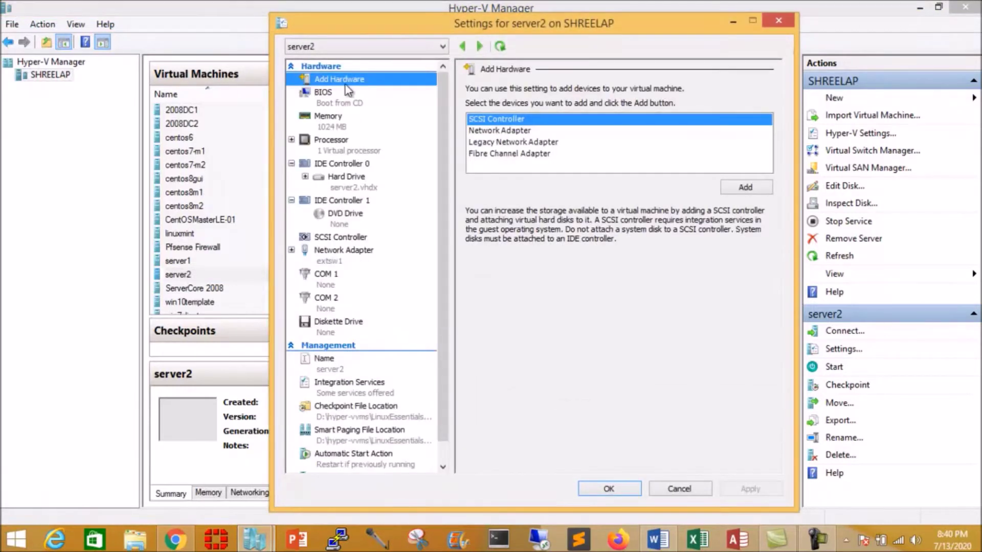
pyautogui.click(493, 130)
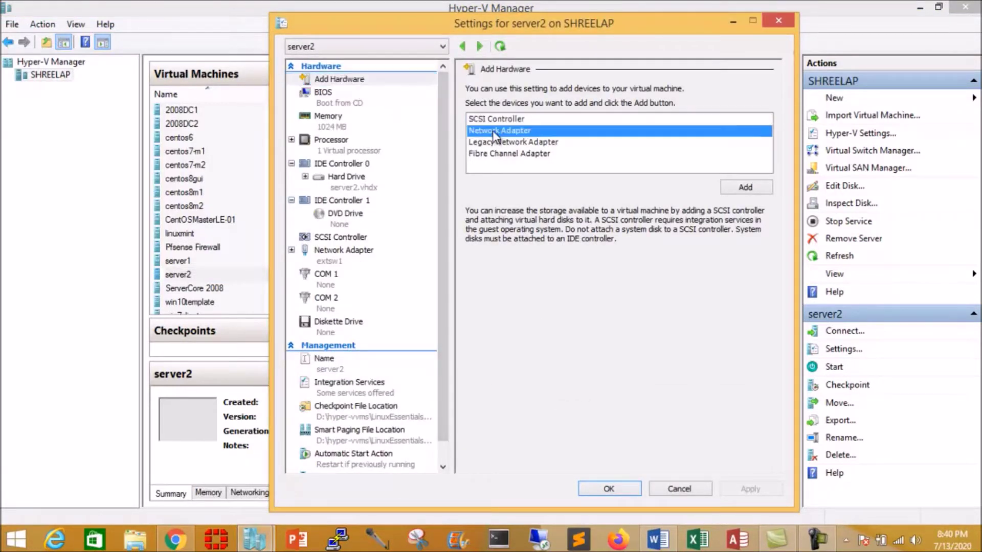
pyautogui.click(736, 187)
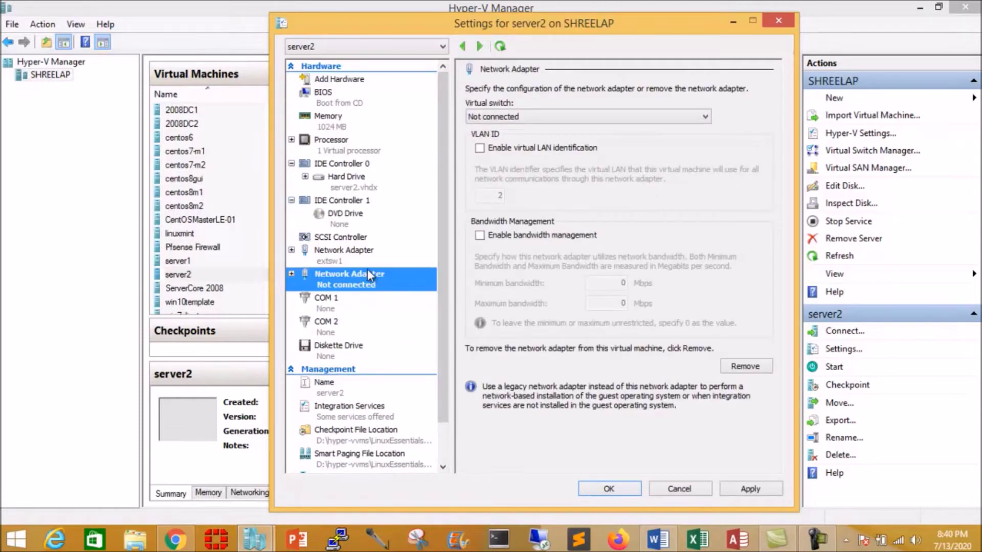
pyautogui.click(582, 116)
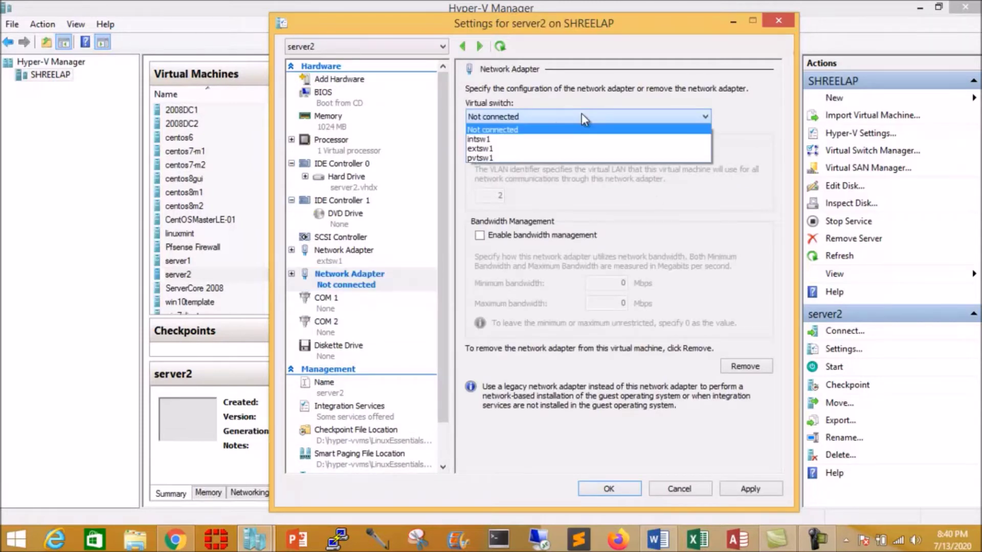
pyautogui.click(503, 139)
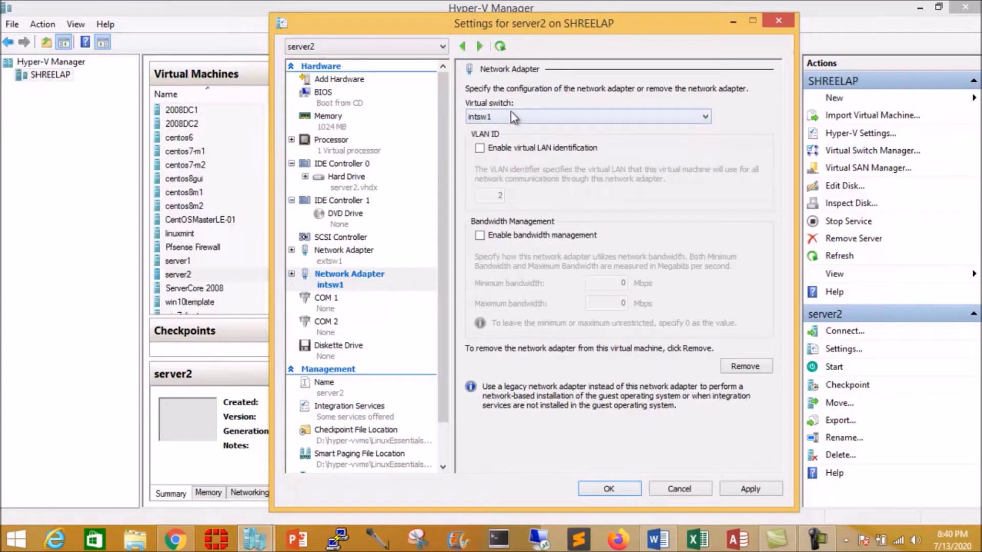
pyautogui.click(345, 217)
# - Mount F:\ISO\centos\8\CentOS-8.1.1911-x86_64-dvd1.iso as server2's DVD image and apply the settings
pyautogui.click(486, 179)
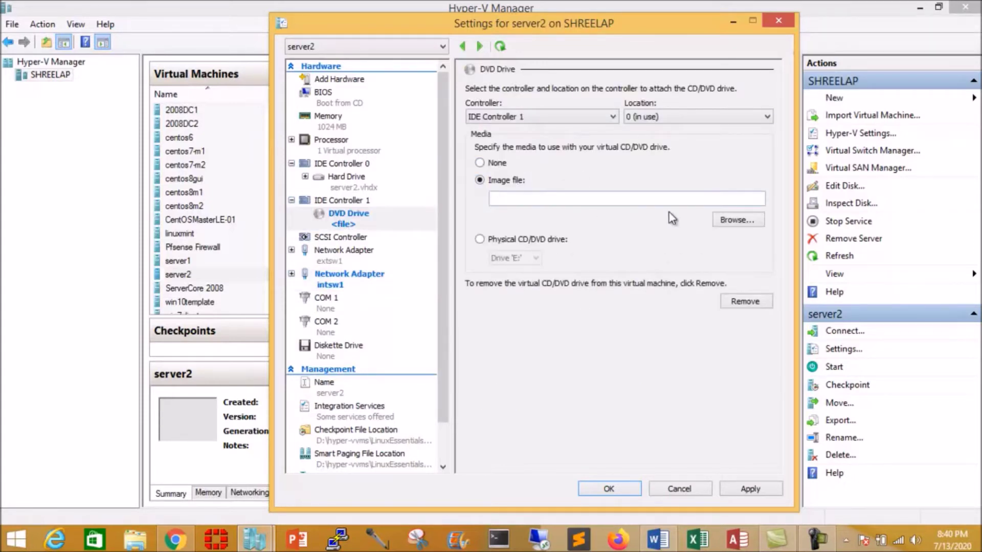
pyautogui.click(732, 221)
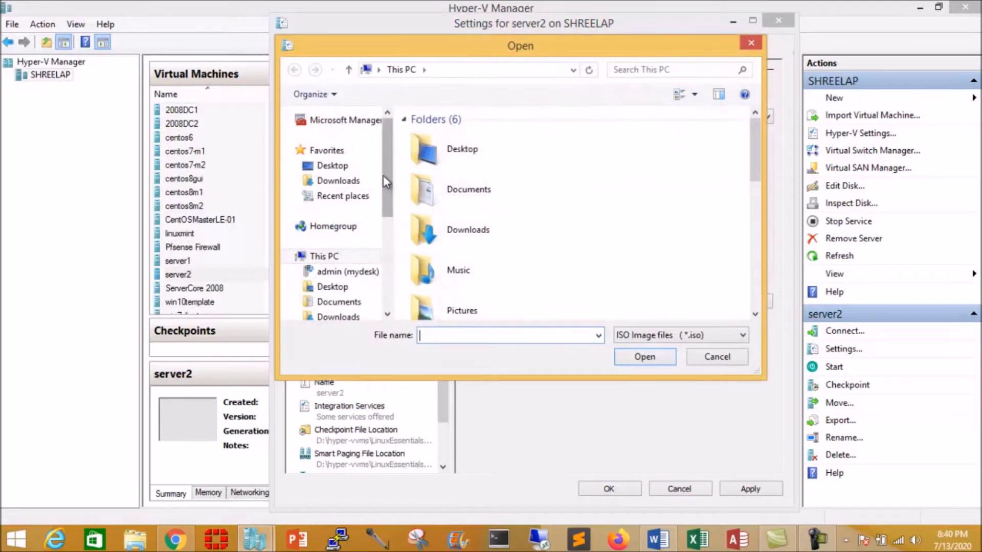
pyautogui.moveTo(386, 173); pyautogui.dragTo(386, 253)
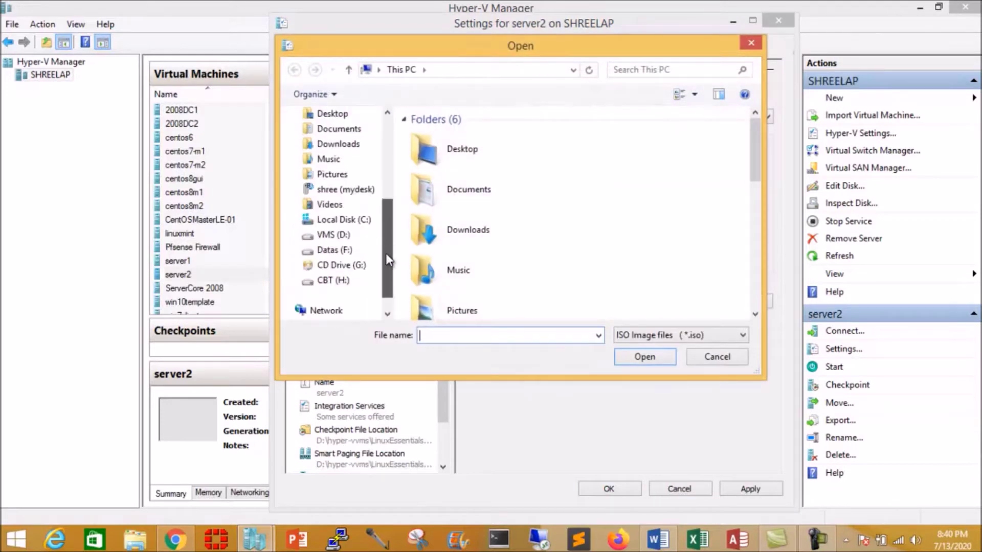
pyautogui.click(344, 250)
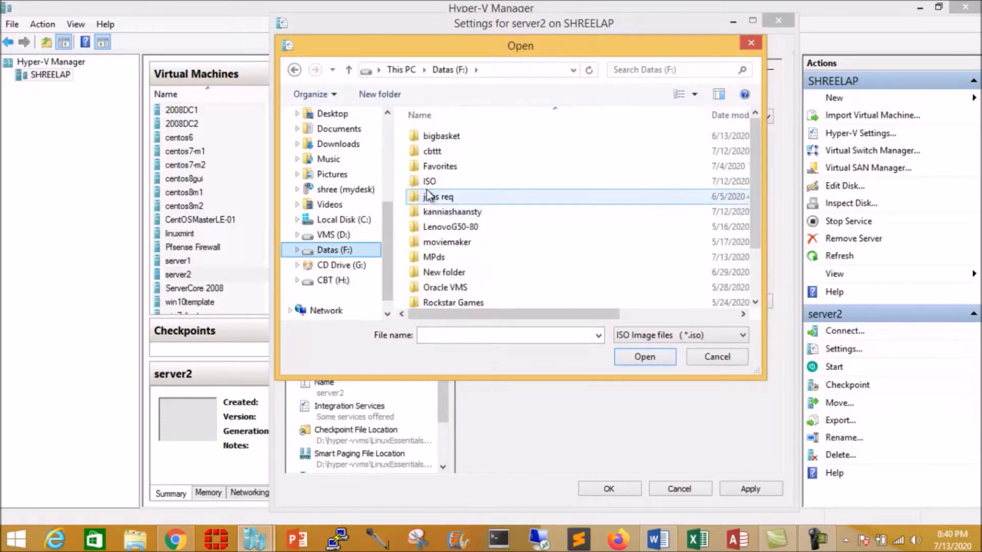
pyautogui.doubleClick(430, 192)
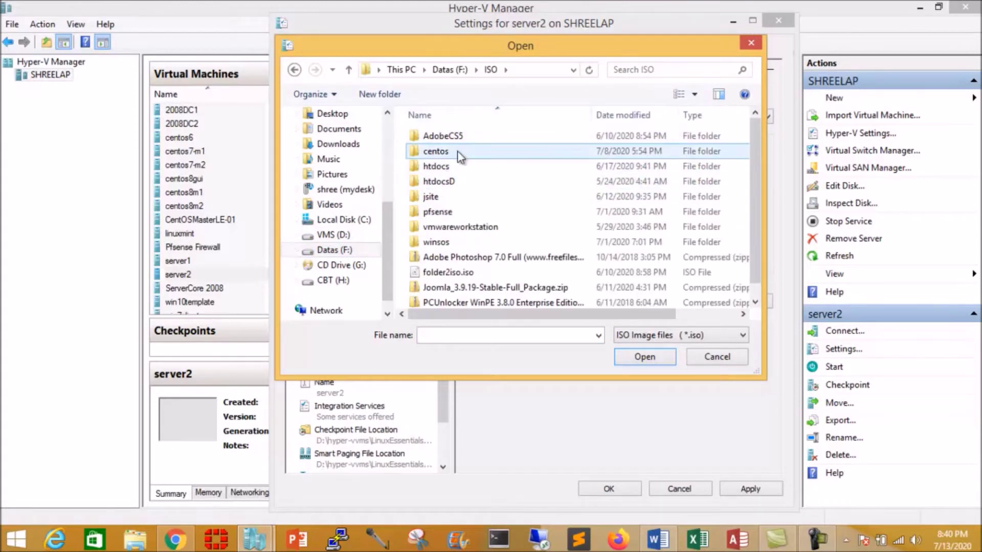
pyautogui.doubleClick(435, 153)
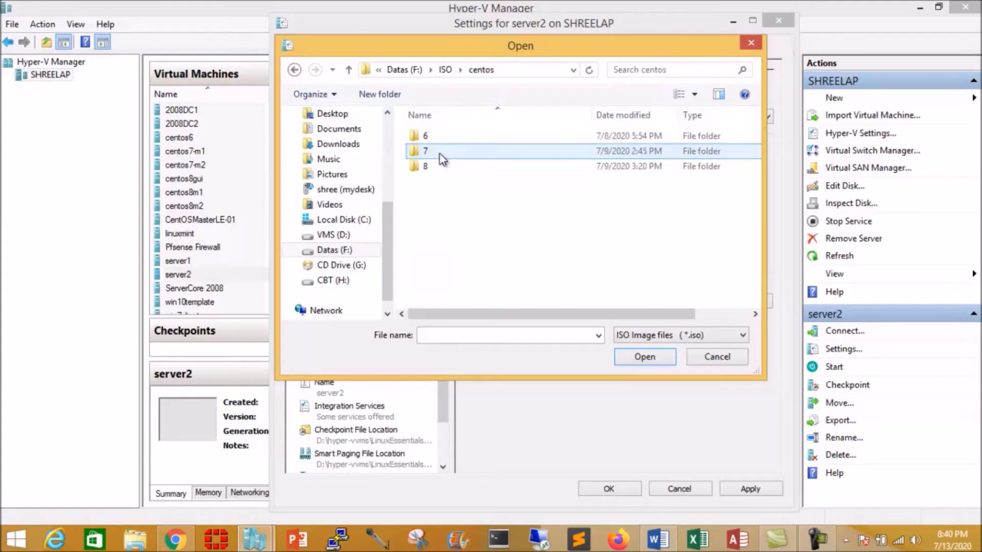
pyautogui.doubleClick(429, 166)
pyautogui.click(435, 151)
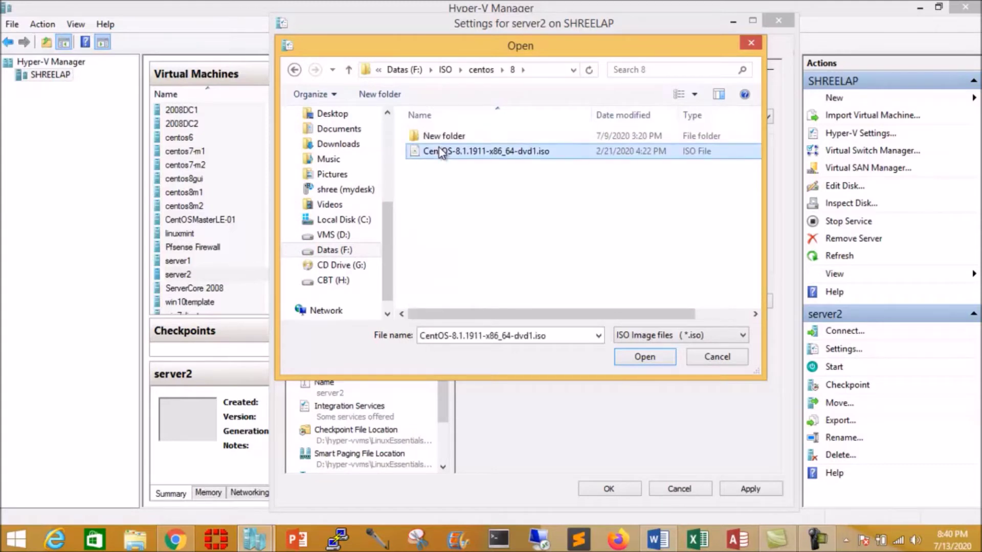
pyautogui.click(640, 354)
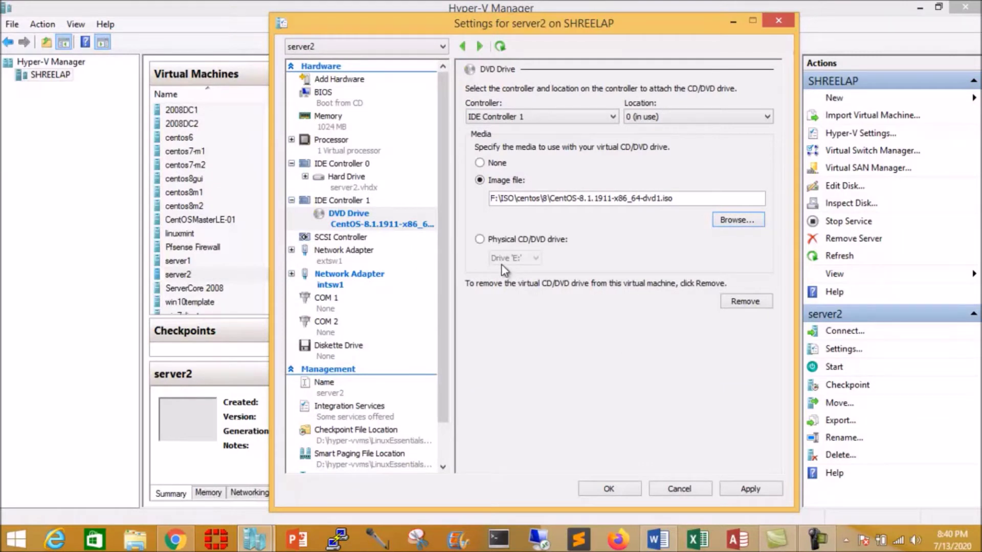
pyautogui.click(761, 493)
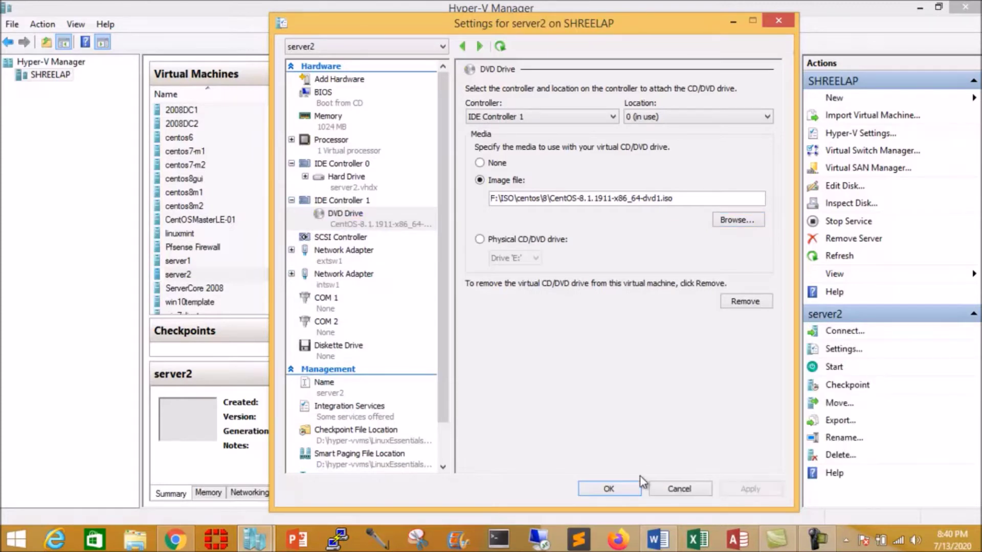
pyautogui.click(610, 490)
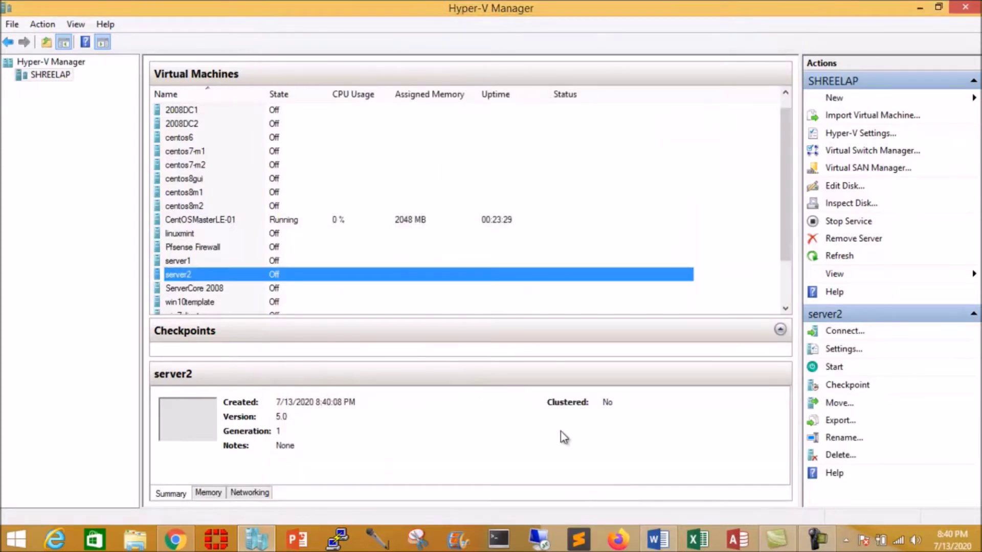
# - Start server2 and connect to its console
pyautogui.rightClick(322, 275)
pyautogui.click(349, 322)
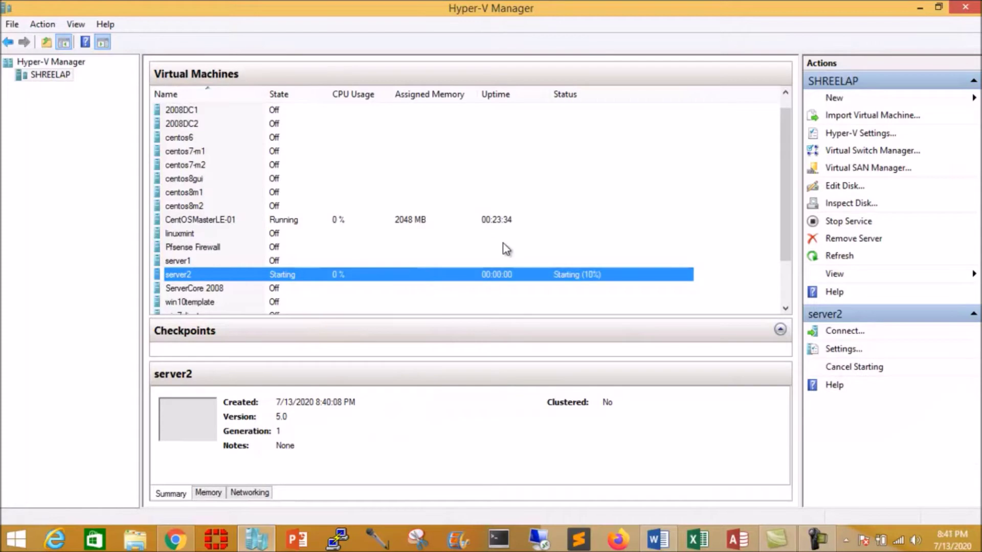
pyautogui.rightClick(348, 274)
pyautogui.click(394, 284)
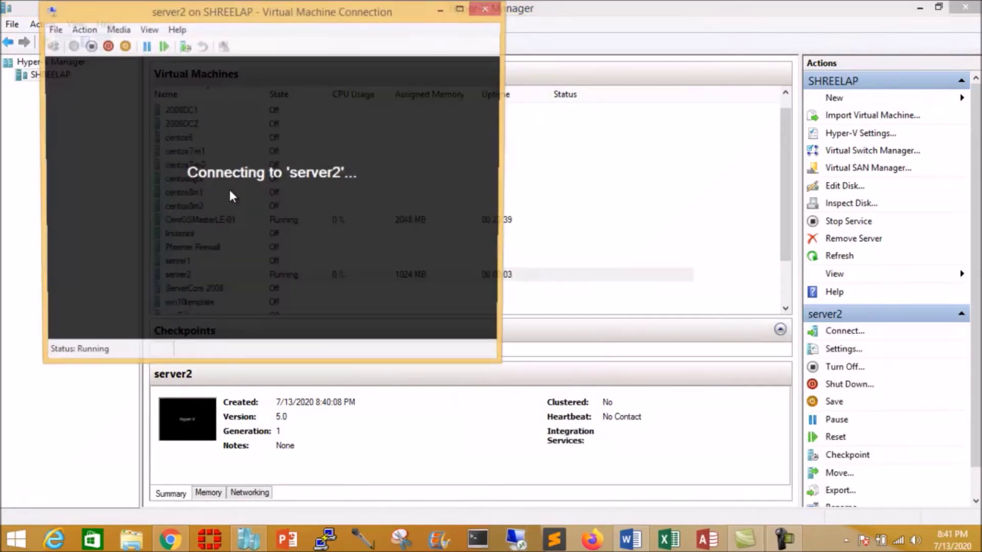
# - Switch the console to full screen and boot the Install CentOS Linux 8 entry
pyautogui.click(157, 30)
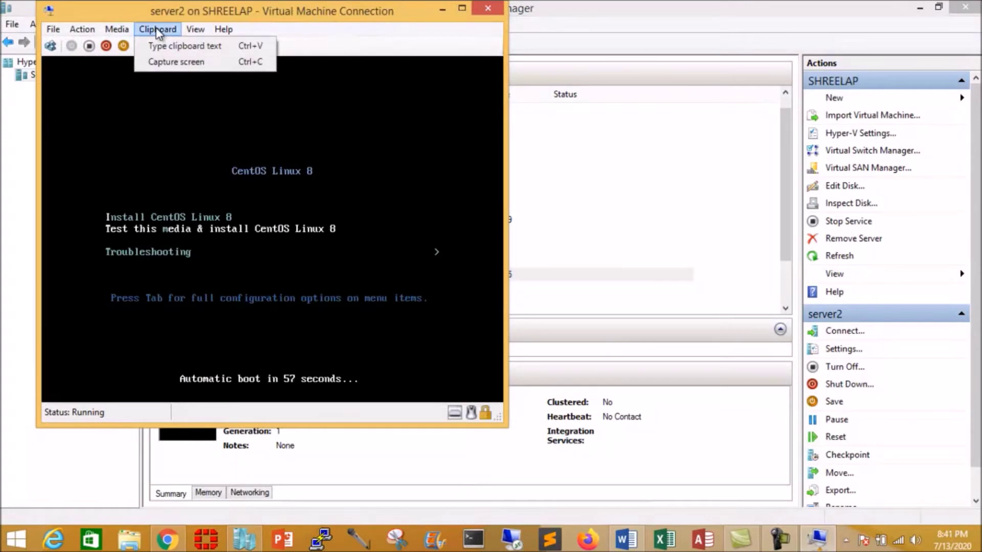
pyautogui.click(206, 46)
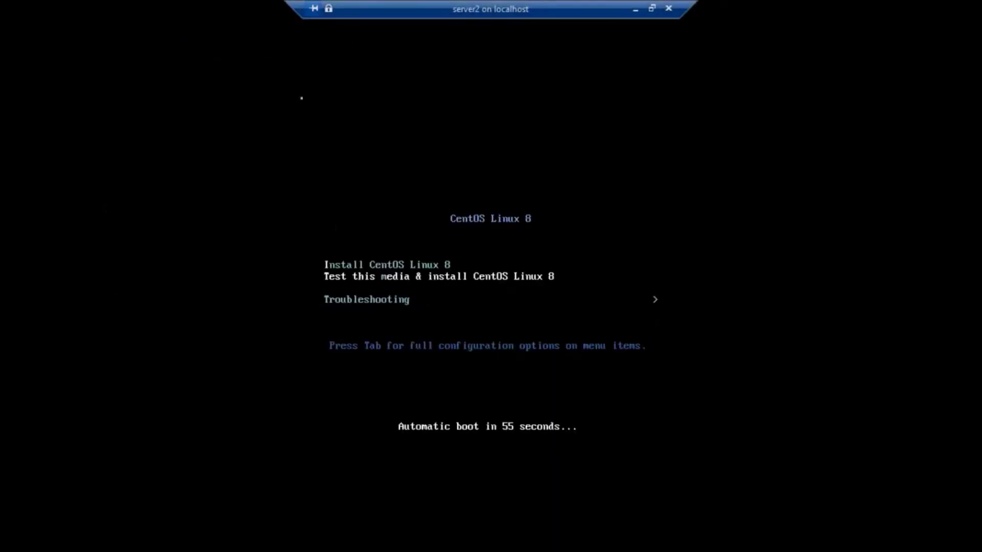
pyautogui.press('Up')
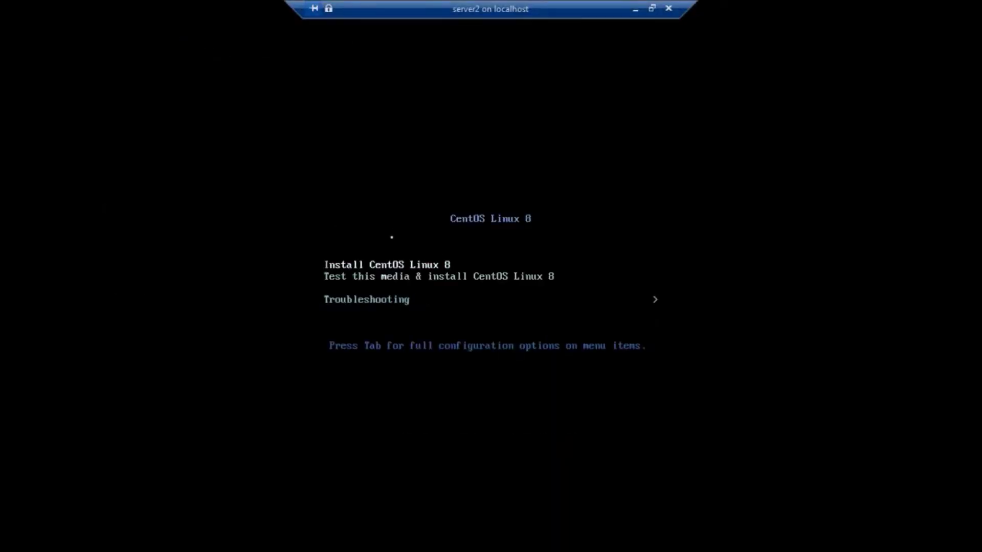
pyautogui.press('Return')
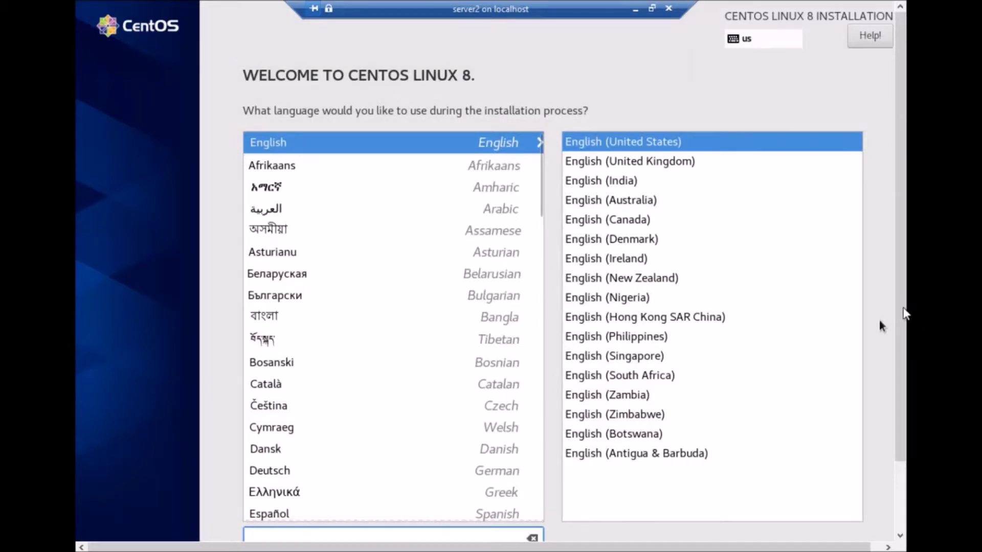
# - Continue the installer with English (United States) as the language
pyautogui.moveTo(896, 303); pyautogui.dragTo(887, 405)
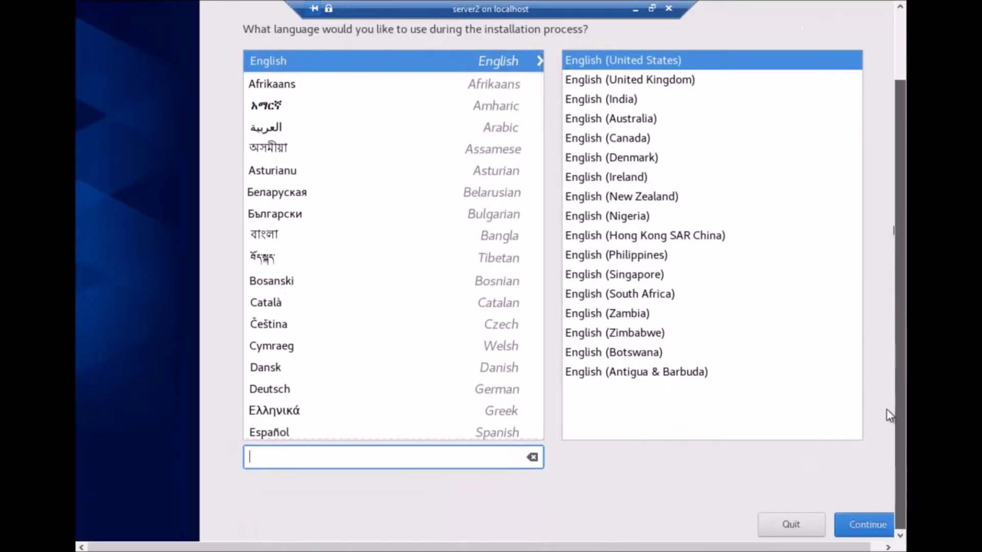
pyautogui.click(873, 530)
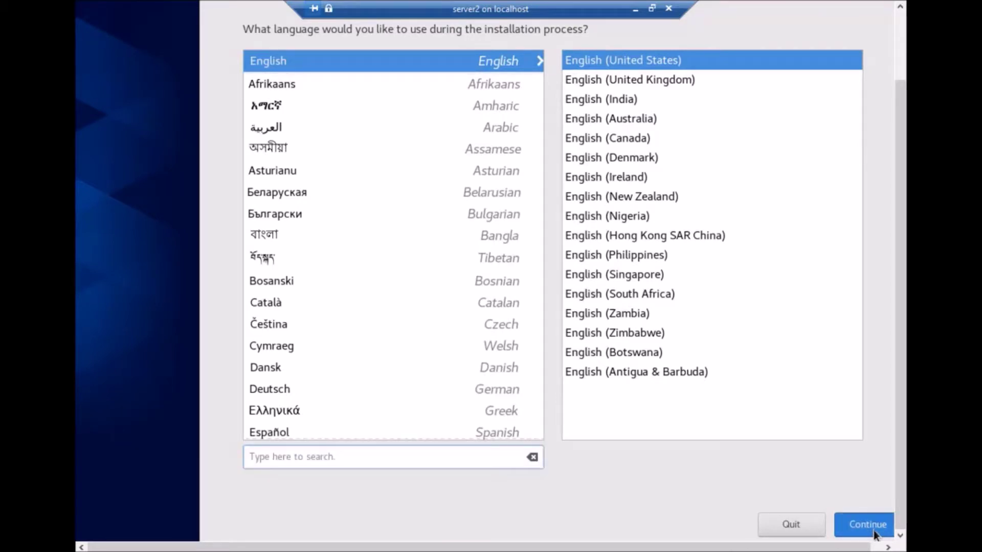
pyautogui.moveTo(900, 400); pyautogui.dragTo(892, 279)
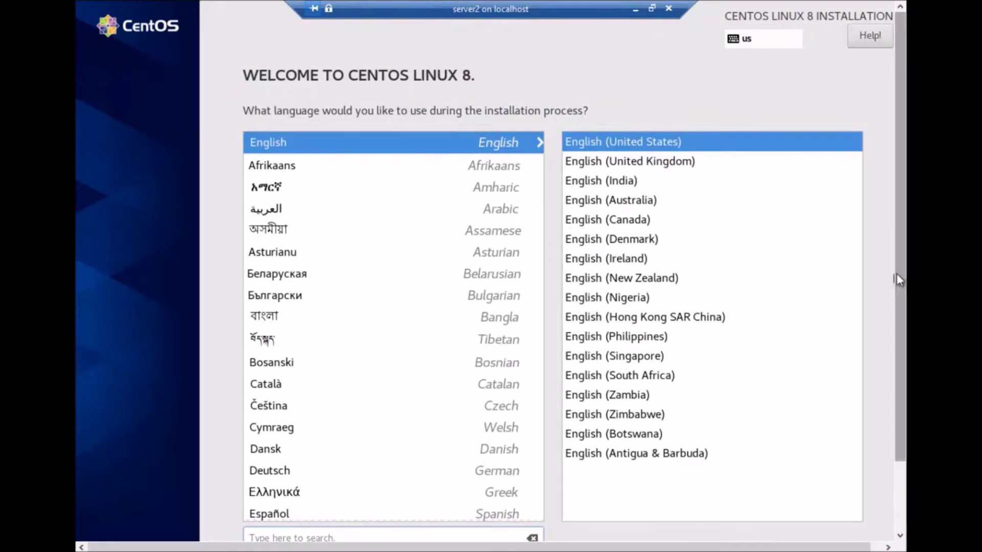
pyautogui.moveTo(899, 279)
pyautogui.mouseDown()
pyautogui.moveTo(902, 369)
pyautogui.moveTo(904, 273)
pyautogui.mouseUp()
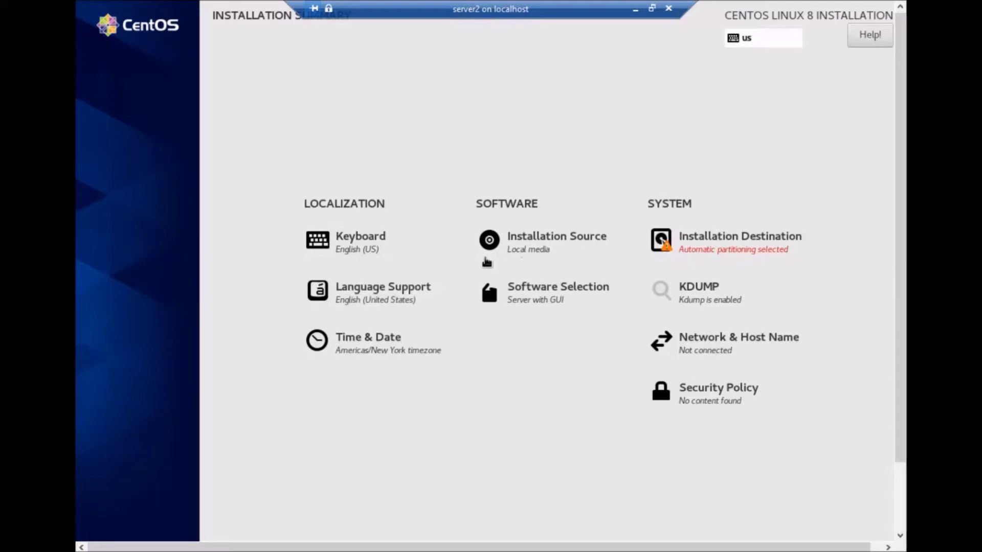
# - Confirm local media as source and the 10 GiB disk with automatic partitioning
pyautogui.click(529, 252)
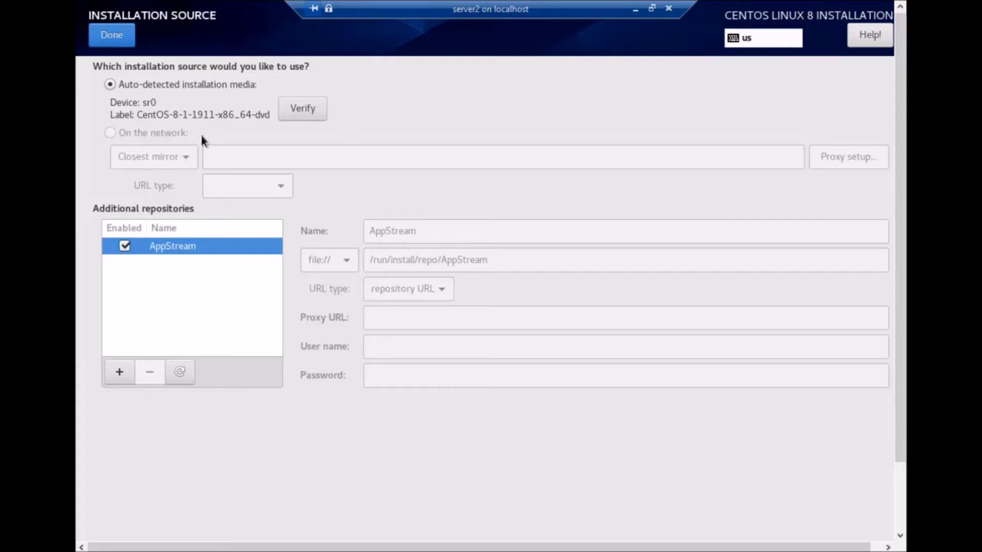
pyautogui.click(109, 34)
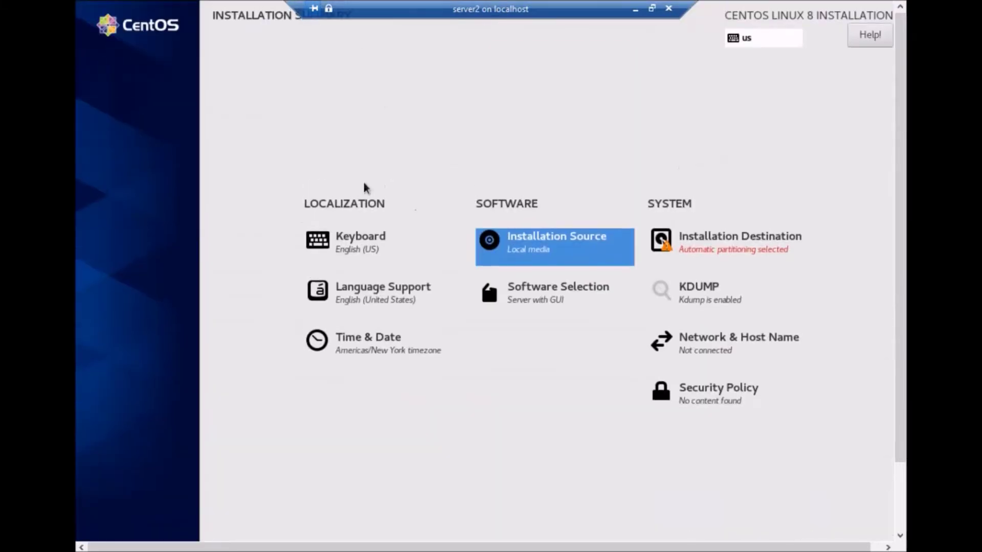
pyautogui.click(701, 246)
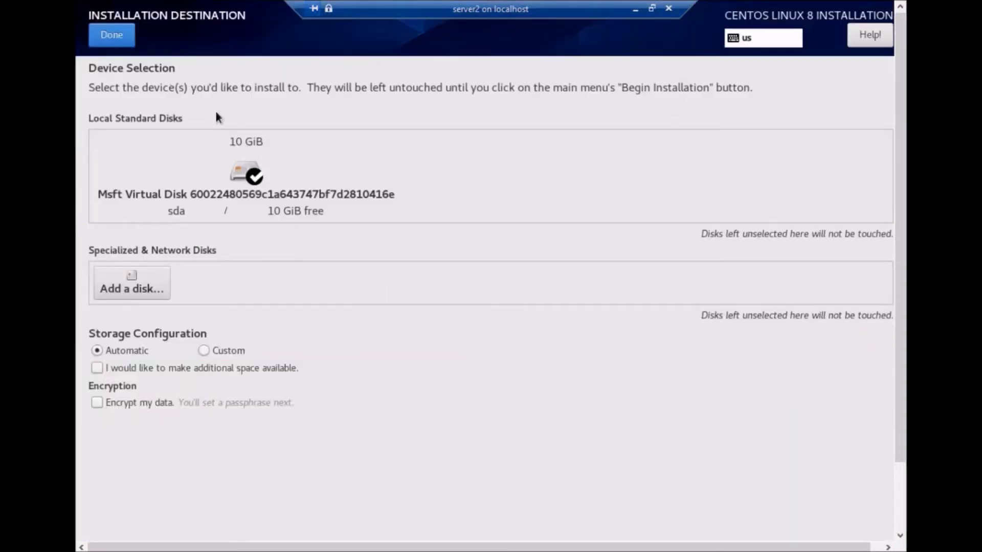
pyautogui.click(115, 39)
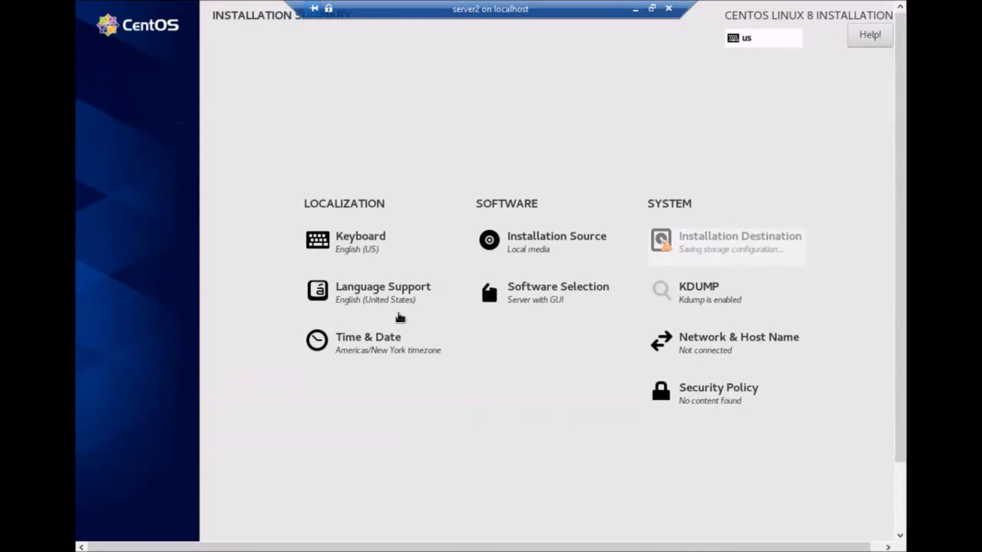
# - Disable kdump in the installer
pyautogui.scroll(-5, 709, 312)
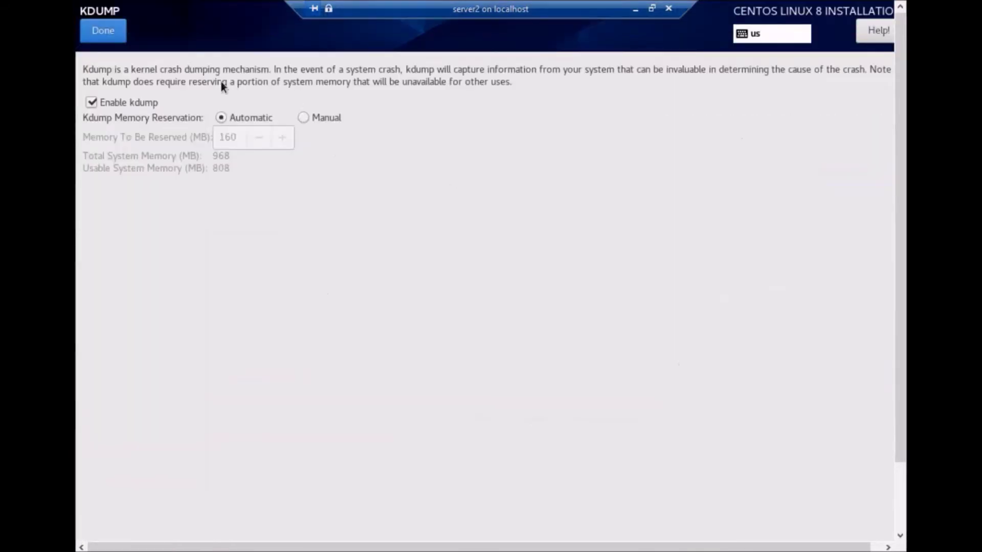
pyautogui.click(91, 102)
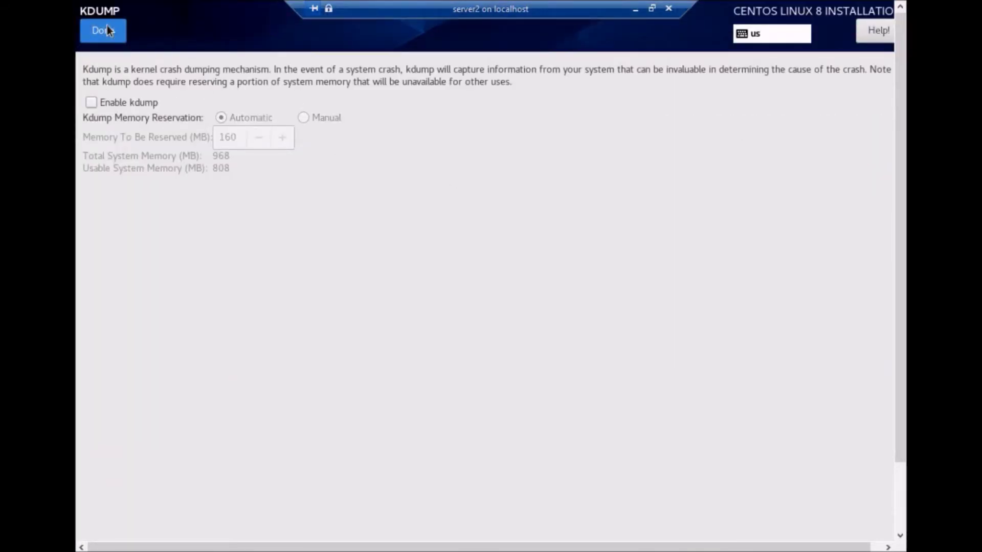
pyautogui.click(107, 31)
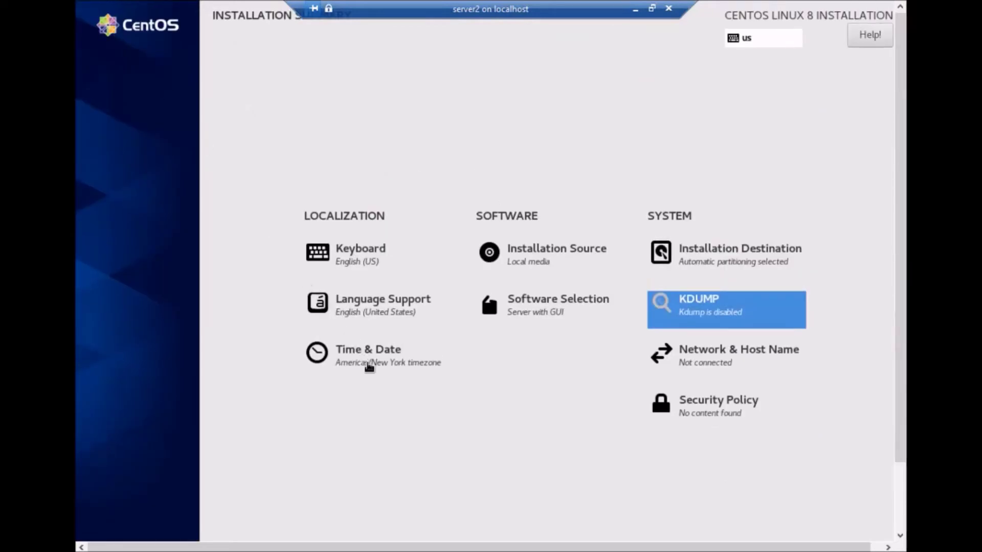
# - Set the installer's timezone to Asia/Kolkata
pyautogui.click(369, 365)
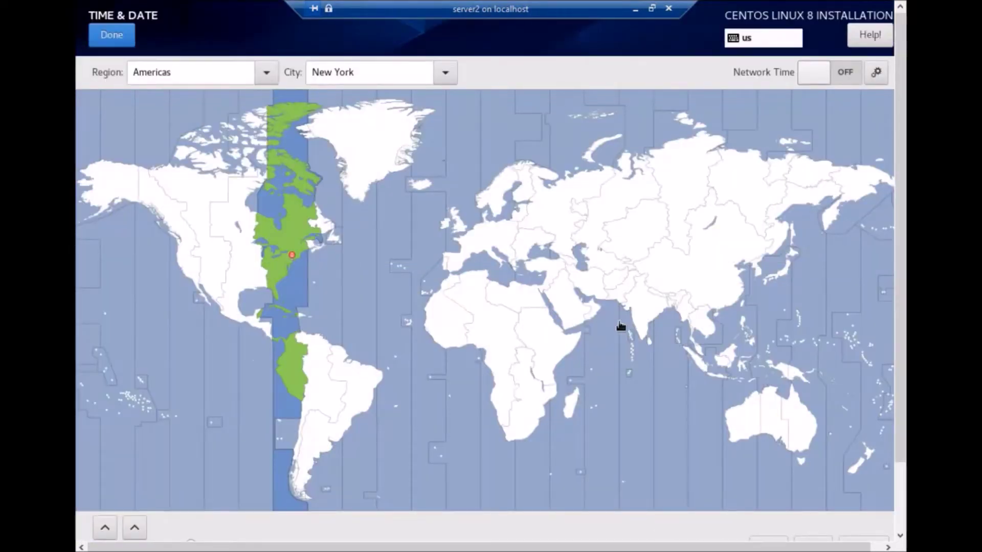
pyautogui.click(648, 308)
pyautogui.click(117, 39)
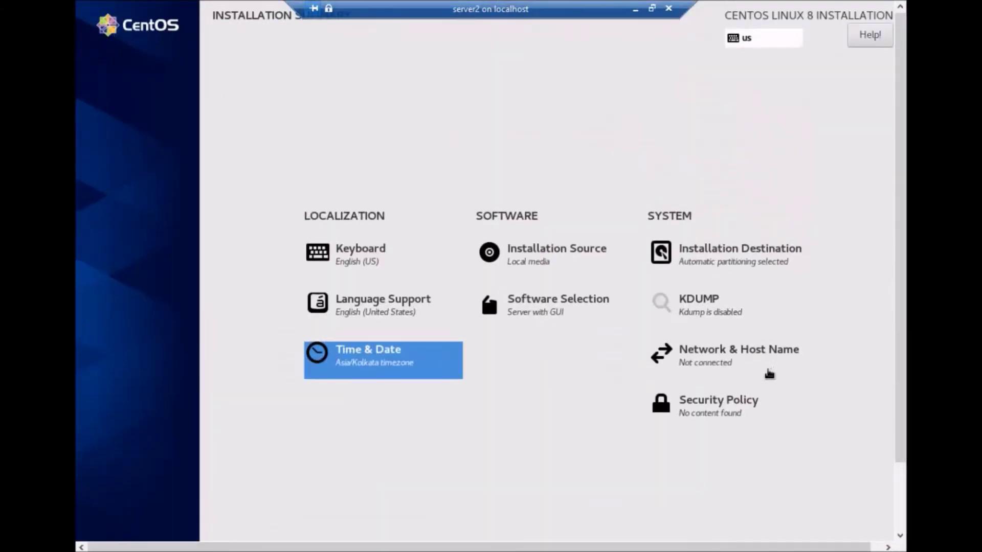
# - Turn the eth0 connection on, then bring up the configuration for eth1
pyautogui.click(705, 356)
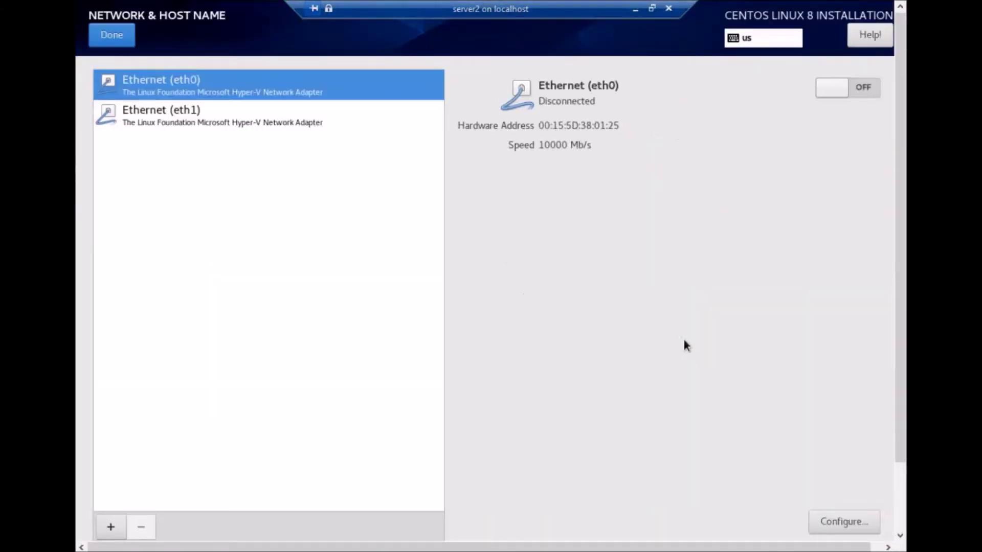
pyautogui.click(832, 88)
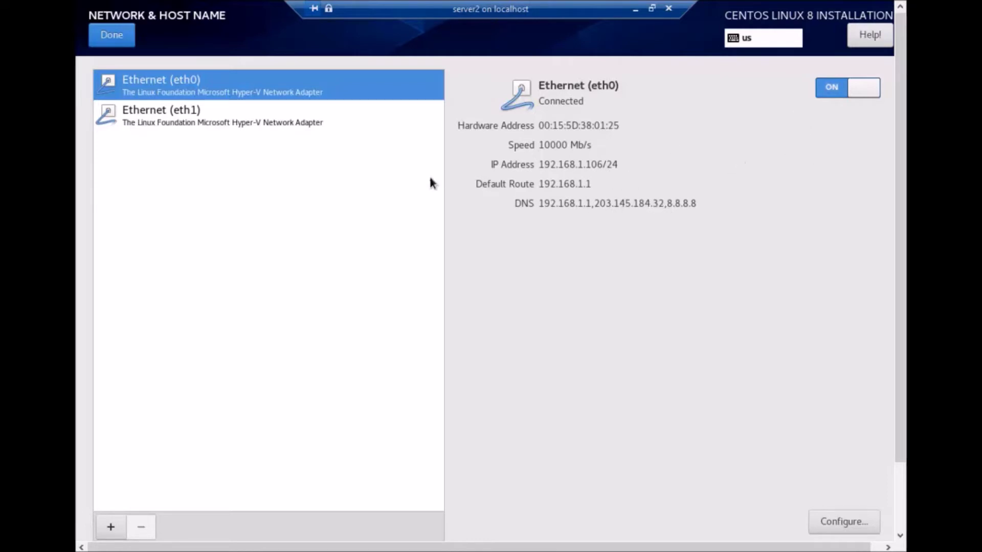
pyautogui.click(206, 124)
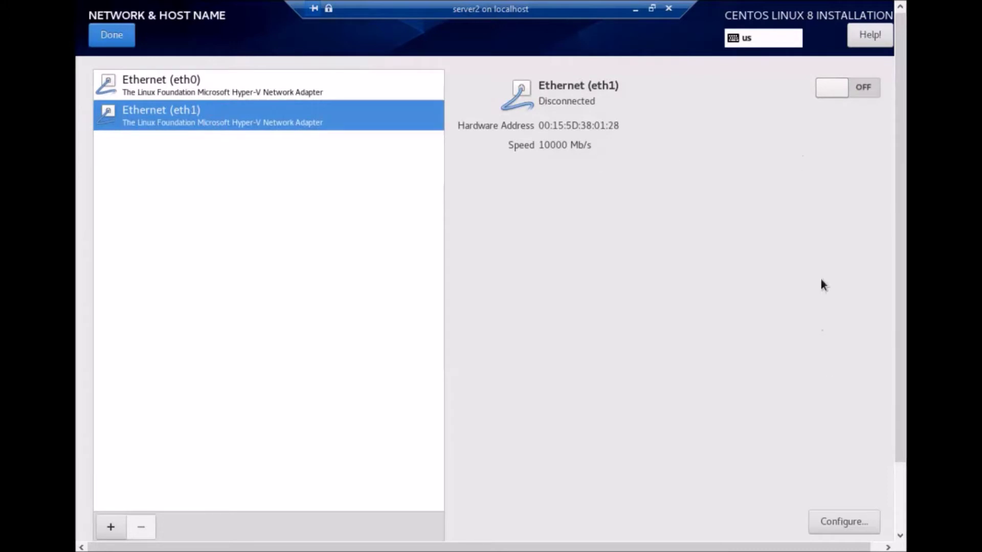
pyautogui.click(851, 523)
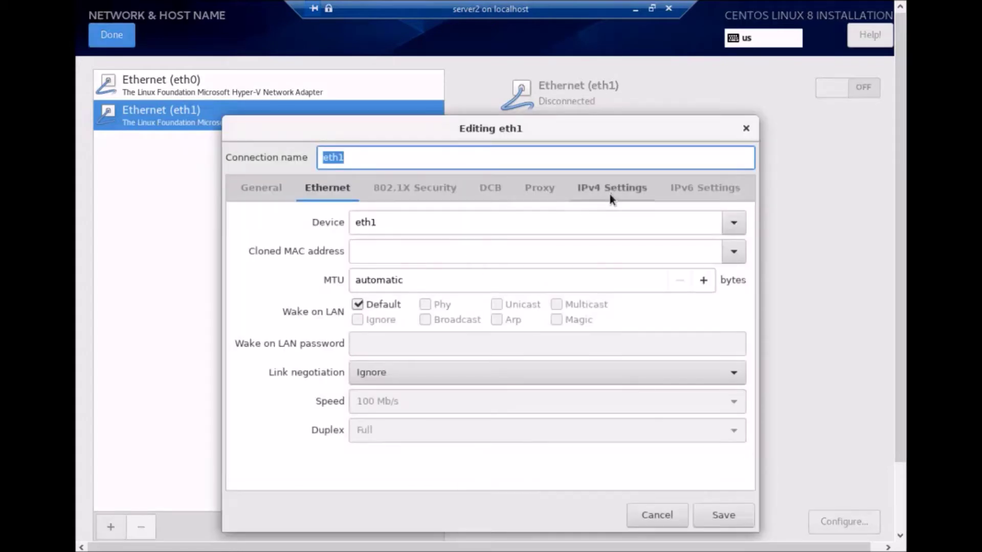
# - Switch eth1's IPv4 method to Manual and add the address 192.168.3.32
pyautogui.click(611, 193)
pyautogui.click(472, 224)
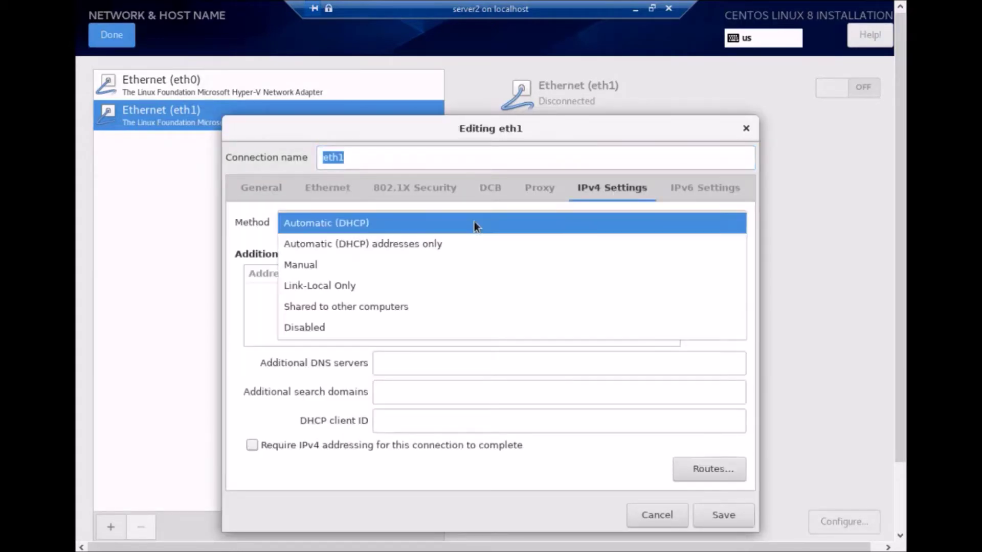
pyautogui.click(381, 264)
pyautogui.click(729, 278)
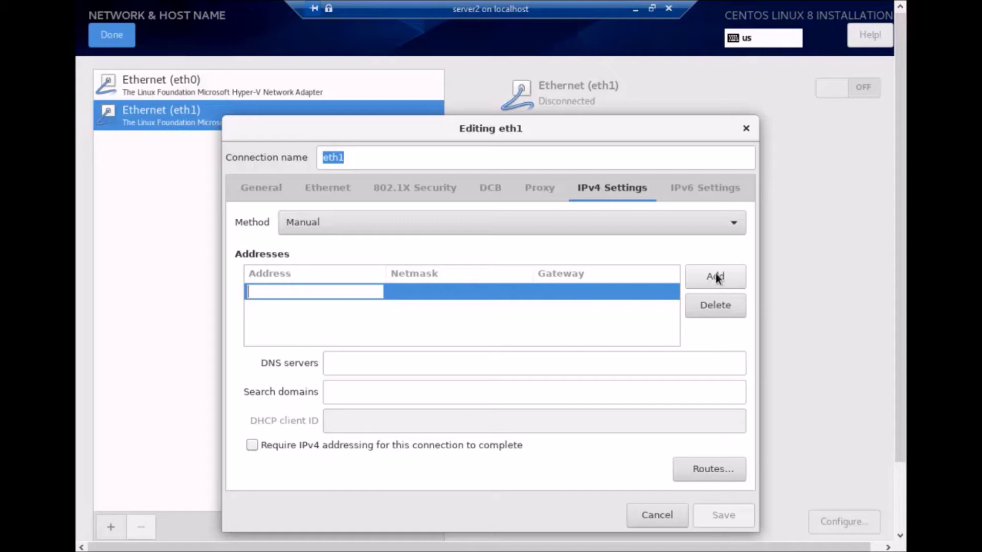
pyautogui.write('1')
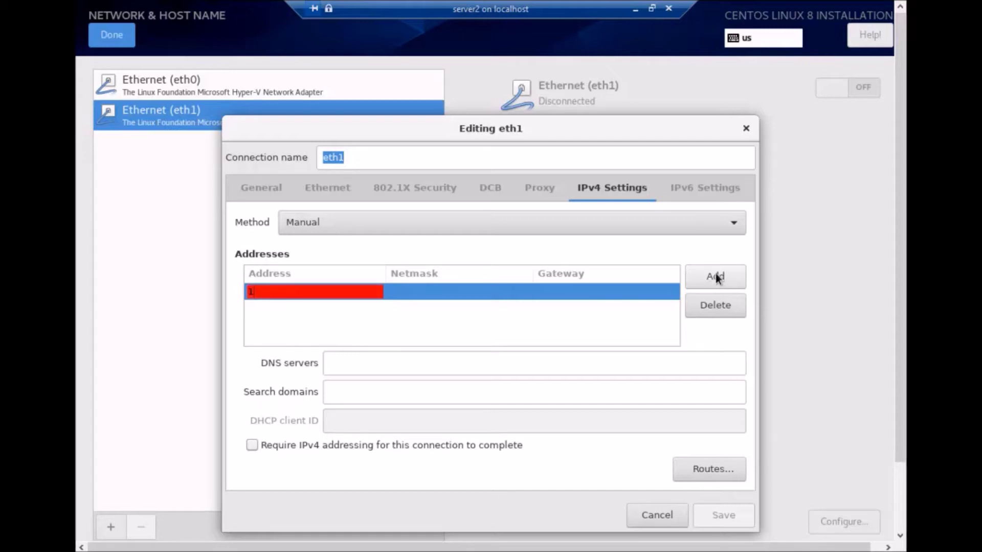
pyautogui.write('92.168.3.32')
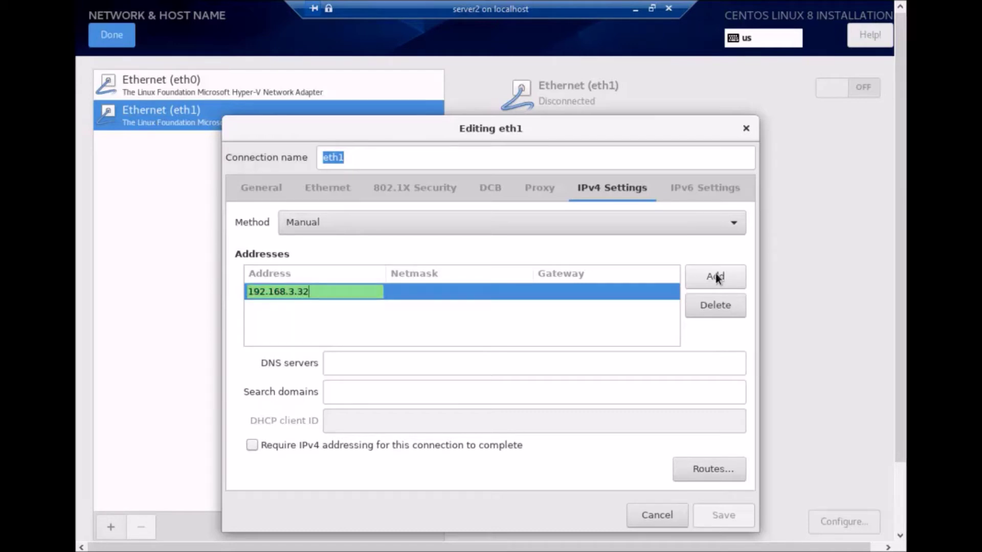
# - Give eth1 netmask 24, gateway 192.168.3.1 and DNS 8.8.8.8,4.2.2.1, then save
pyautogui.click(430, 292)
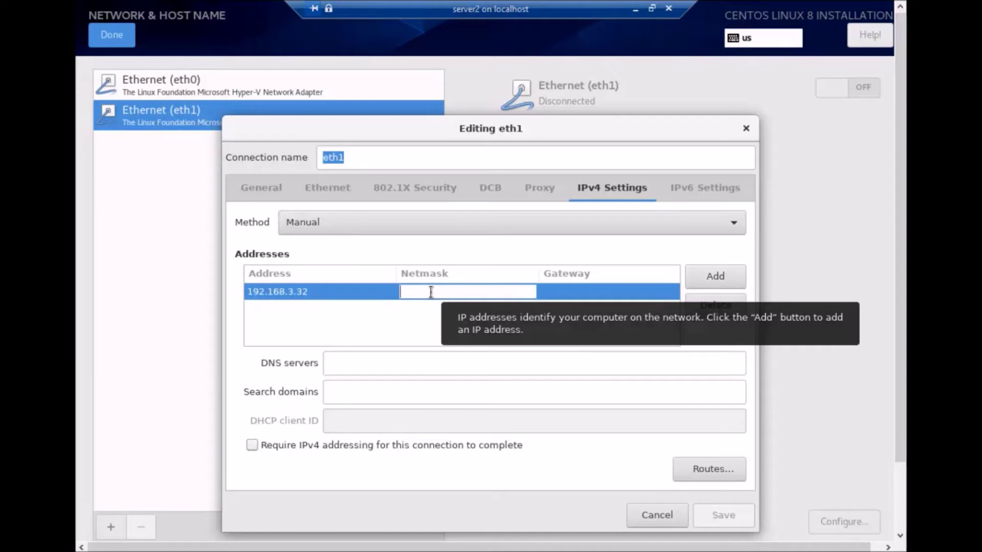
pyautogui.write('24')
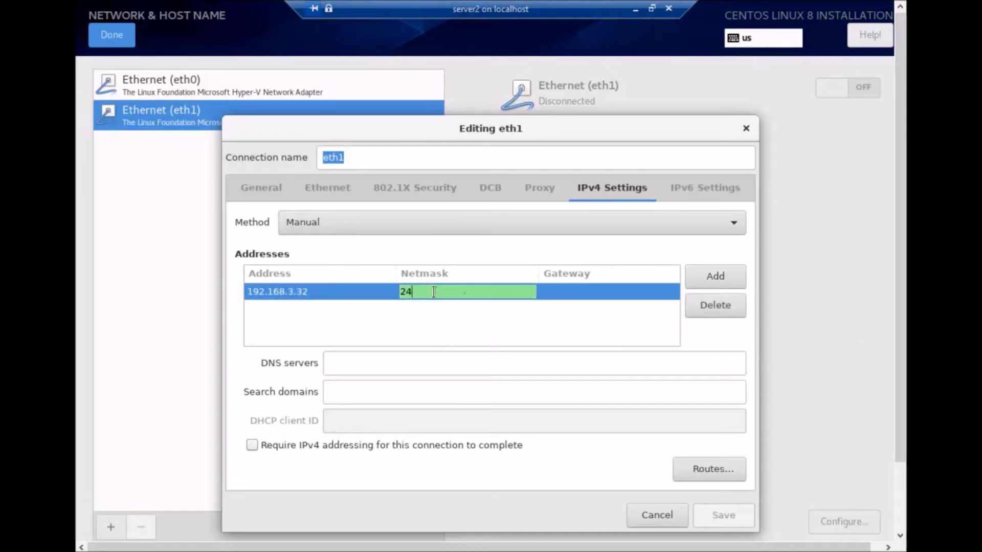
pyautogui.click(551, 297)
pyautogui.write('1')
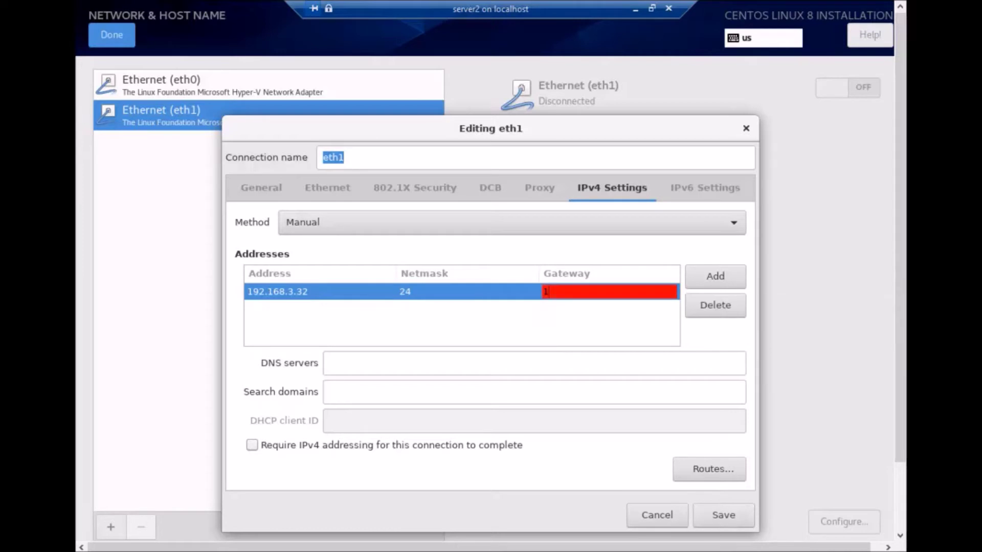
pyautogui.write('92.168.3.1')
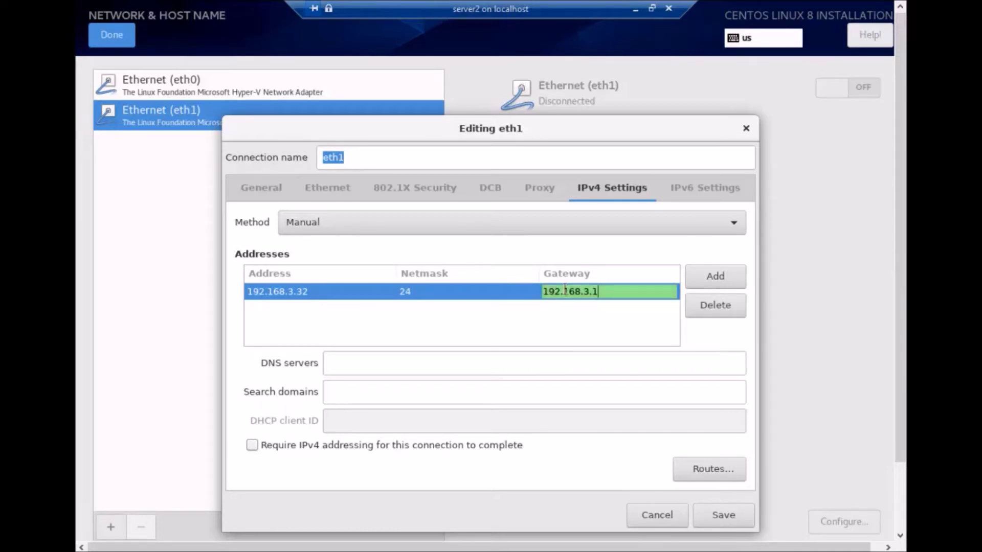
pyautogui.click(385, 365)
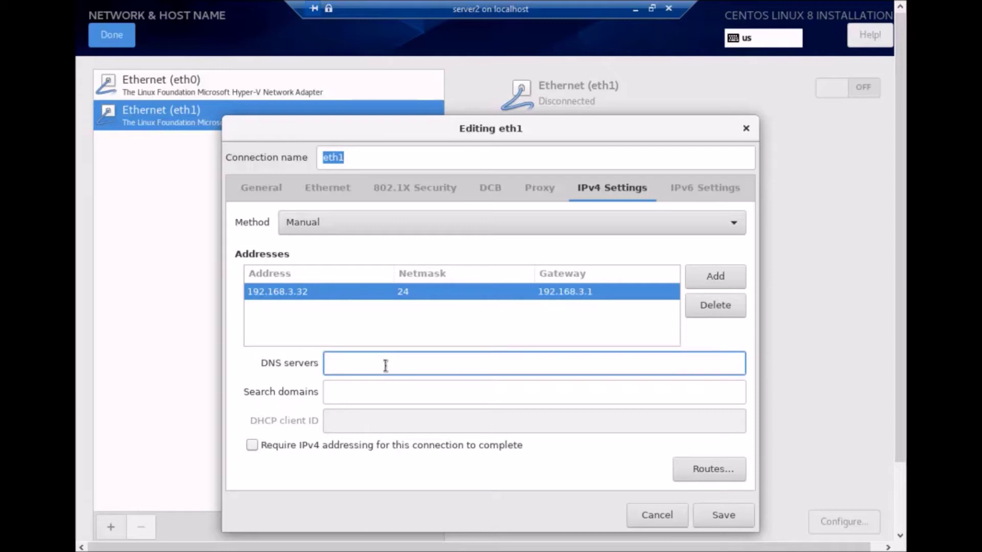
pyautogui.write('8.8.8.8')
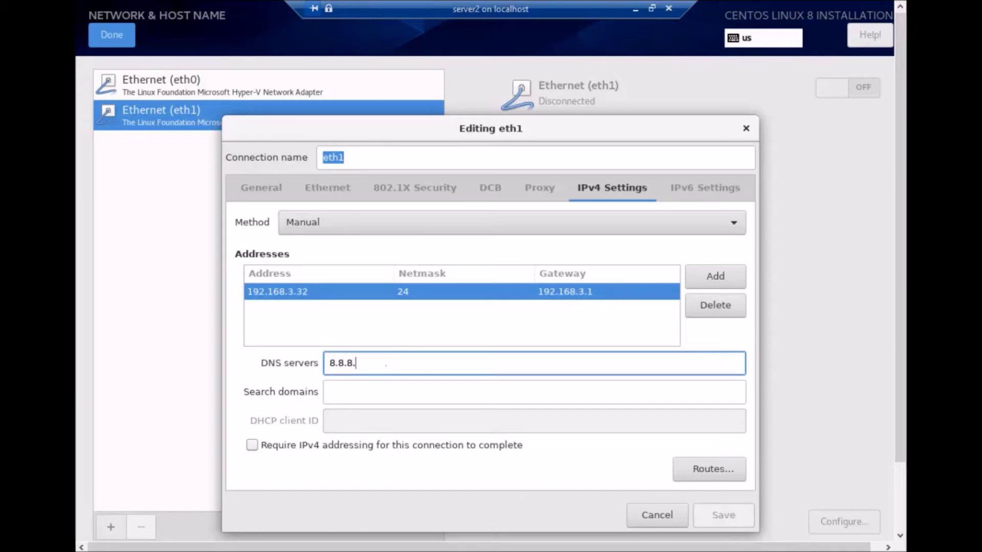
pyautogui.write(',')
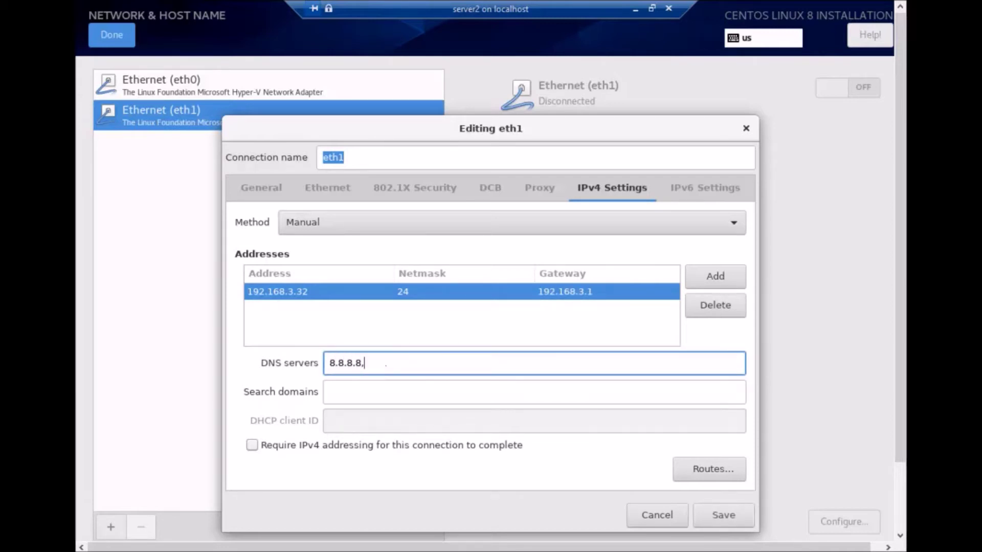
pyautogui.write('4.2.2.')
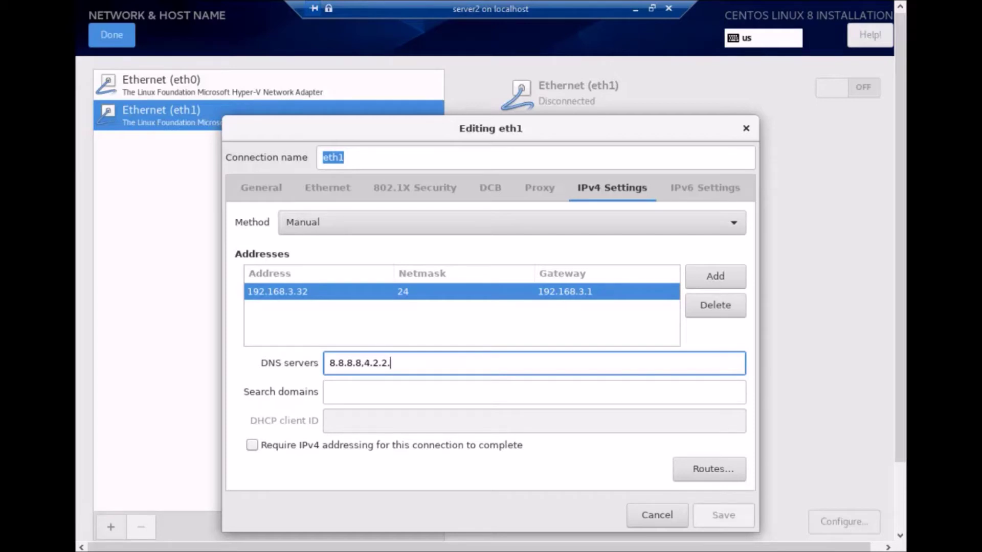
pyautogui.write('1')
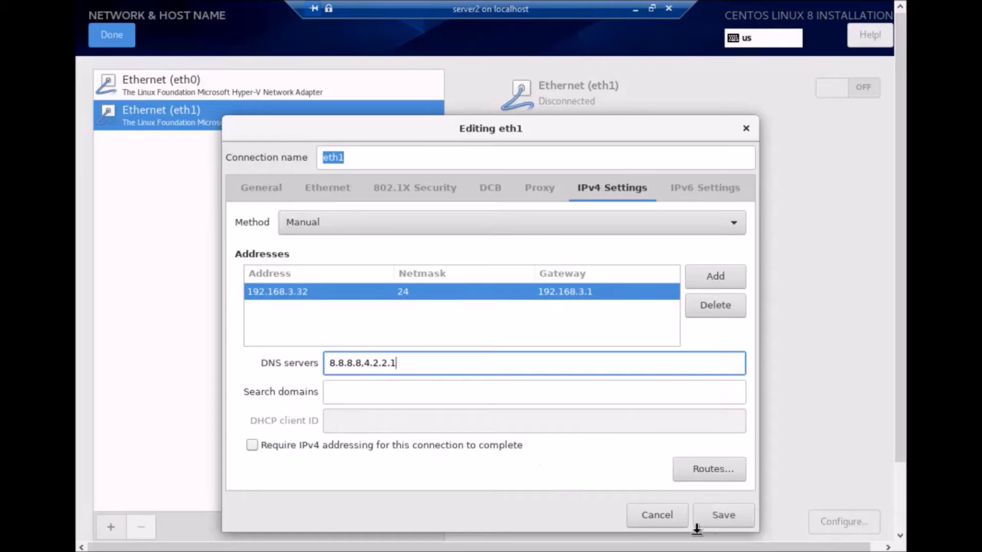
pyautogui.click(723, 515)
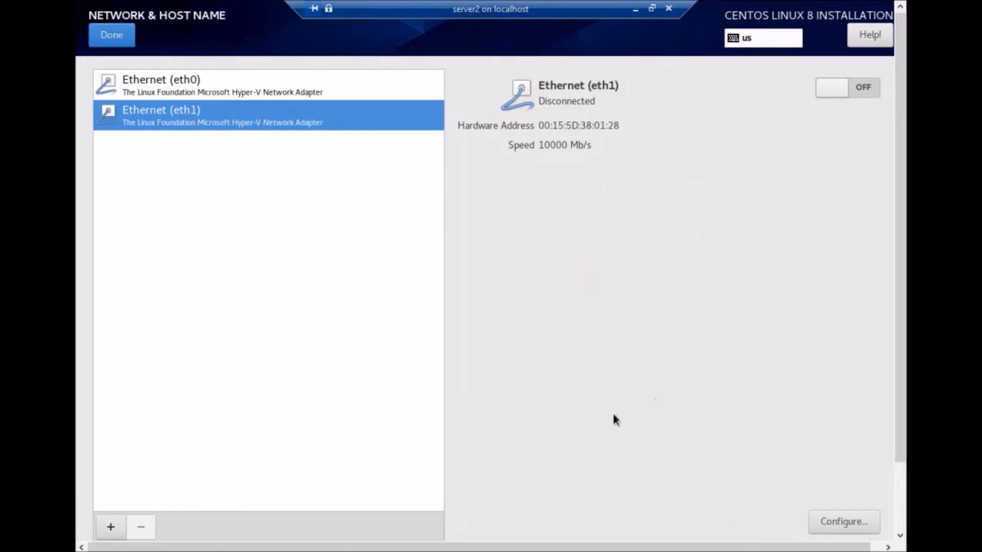
# - Change the host name from localhost.localdomain to server2.example.com and apply it
pyautogui.moveTo(902, 360); pyautogui.dragTo(902, 444)
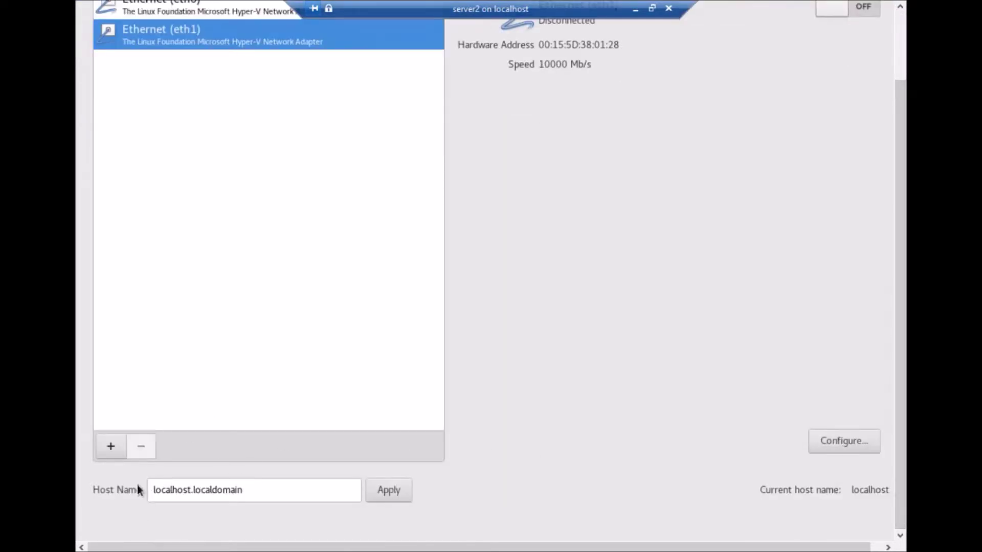
pyautogui.click(157, 489)
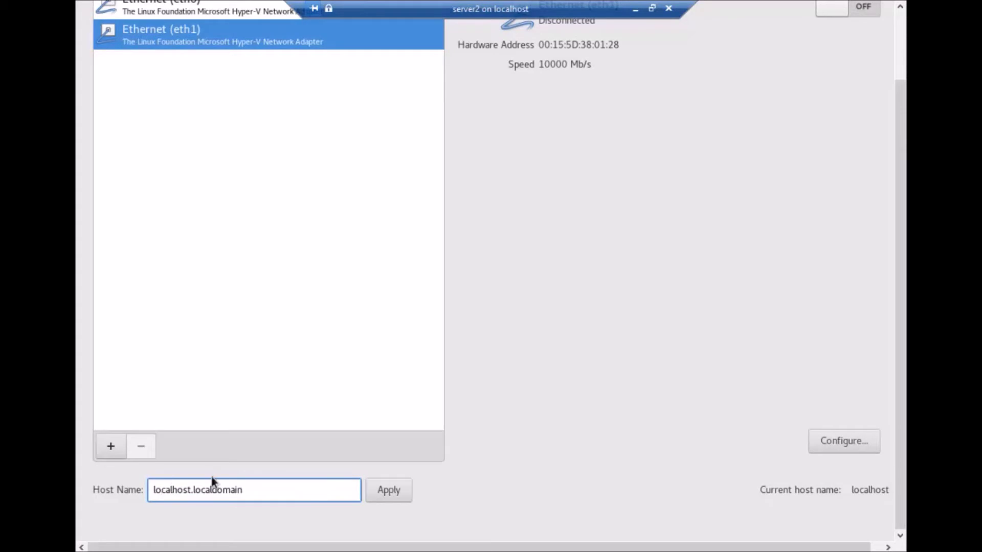
pyautogui.press('BackSpace')
pyautogui.press('Left')
pyautogui.press('Delete')
pyautogui.press('Delete')
pyautogui.press('Delete')
pyautogui.press('Delete')
pyautogui.press('Delete')
pyautogui.press('Delete')
pyautogui.press('Delete')
pyautogui.press('Delete')
pyautogui.press('Delete')
pyautogui.write('server2.')
pyautogui.press('Delete')
pyautogui.press('Delete')
pyautogui.press('Delete')
pyautogui.press('Delete')
pyautogui.press('Delete')
pyautogui.press('Delete')
pyautogui.press('Delete')
pyautogui.write('ample.com')
pyautogui.click(398, 492)
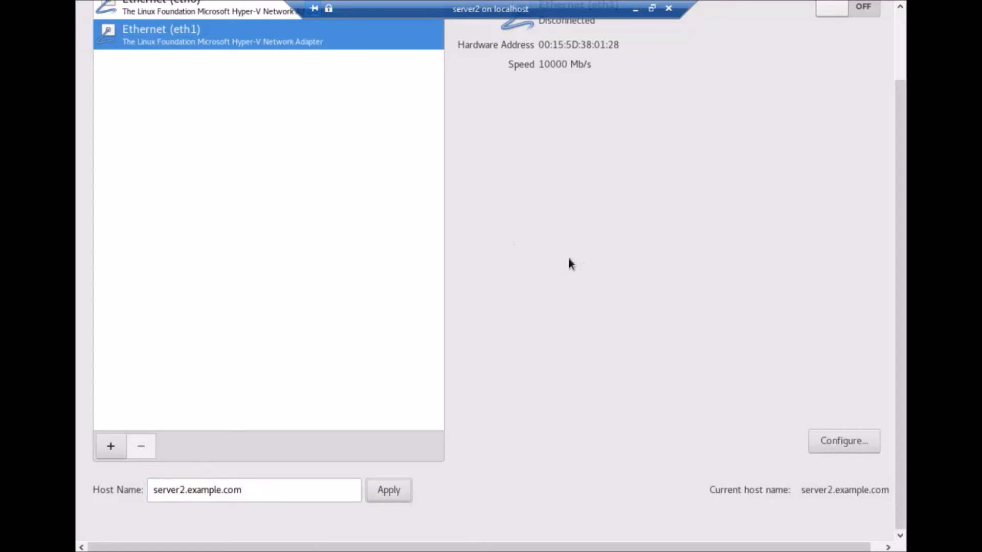
# - Review the eth0 and eth1 network connection details
pyautogui.moveTo(897, 155); pyautogui.dragTo(899, 89)
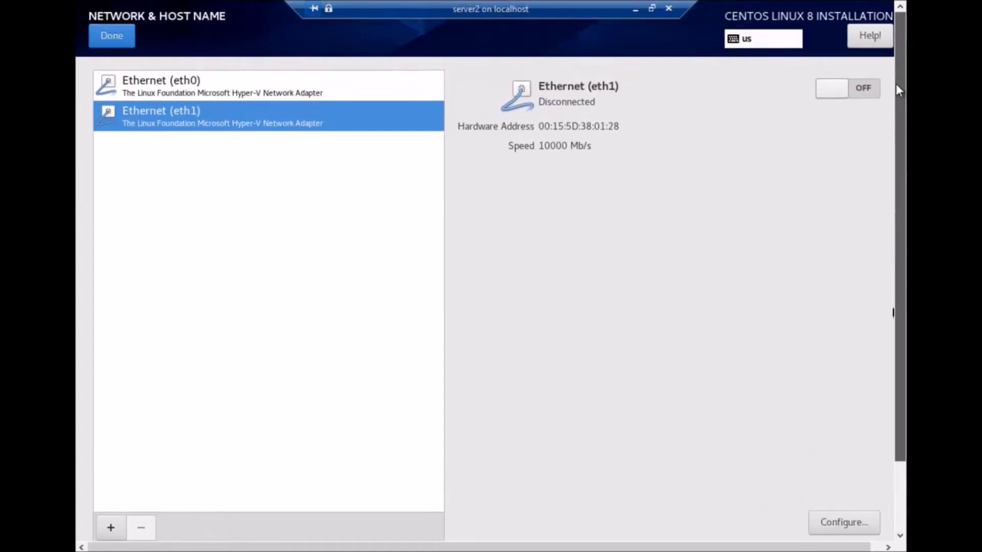
pyautogui.click(205, 84)
pyautogui.click(221, 117)
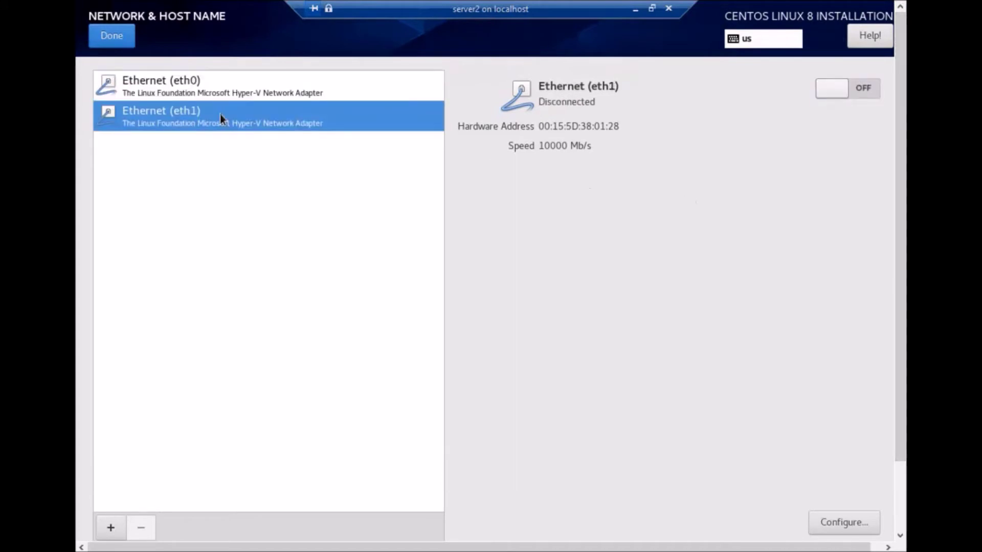
pyautogui.moveTo(899, 353); pyautogui.dragTo(900, 324)
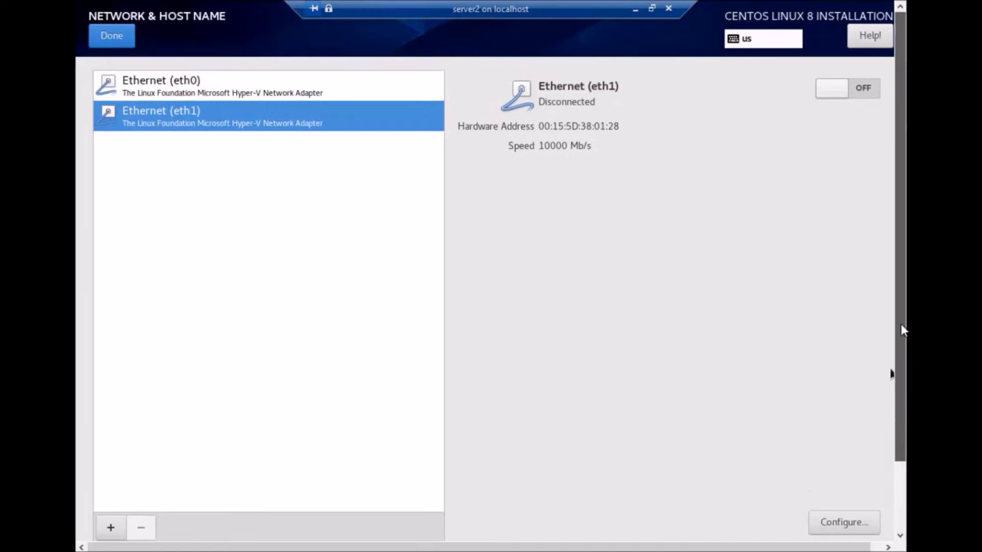
# - Set the installation source to On the network with Closest mirror, then minimize the VM window
pyautogui.click(93, 32)
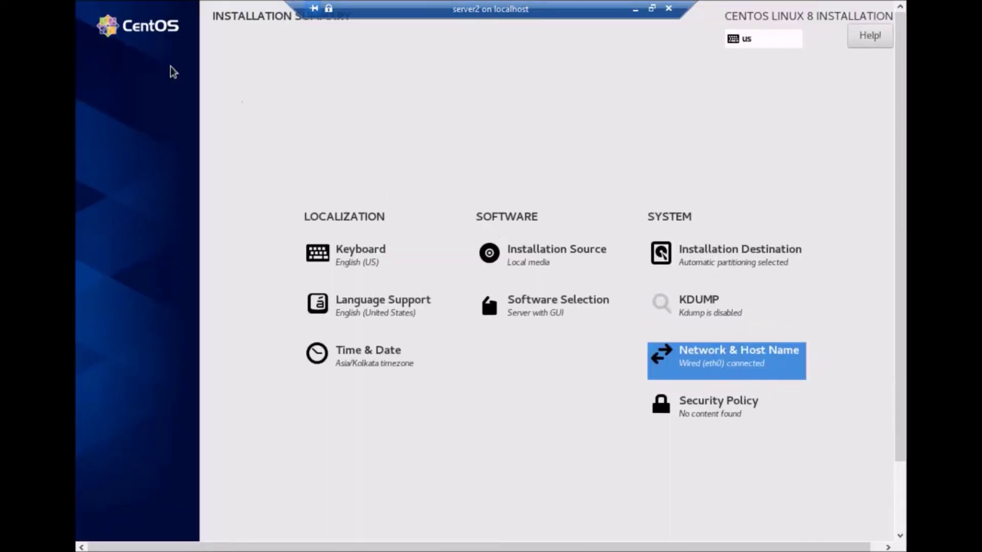
pyautogui.click(531, 264)
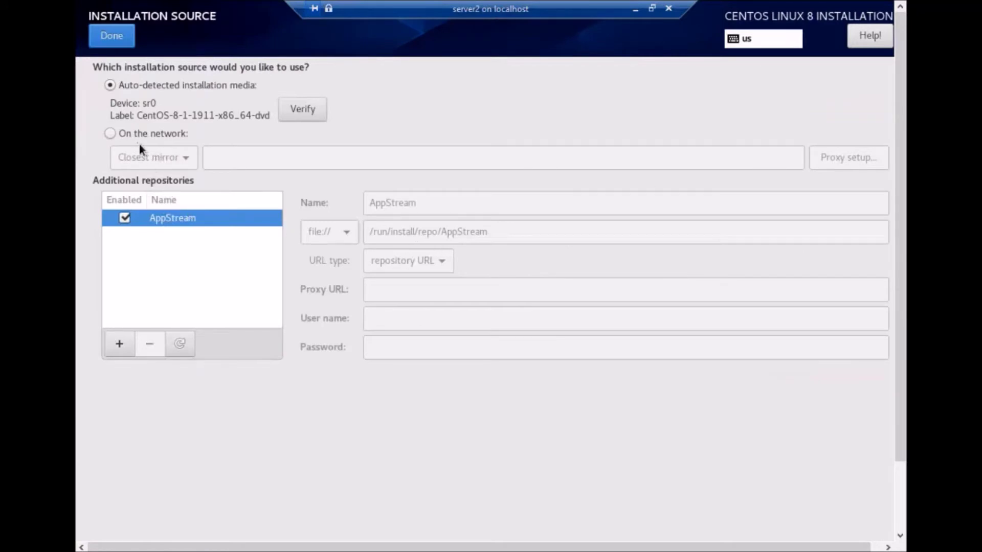
pyautogui.click(110, 134)
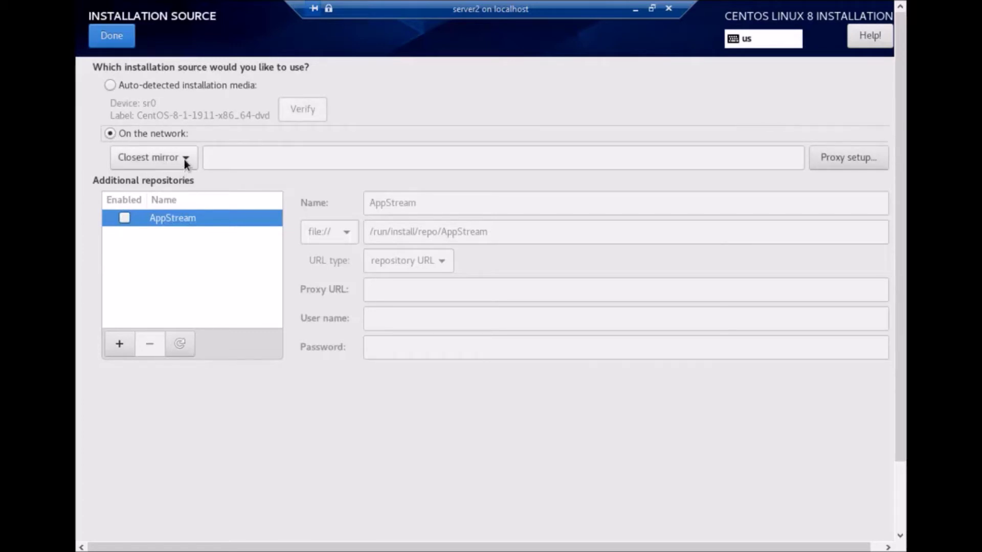
pyautogui.click(186, 157)
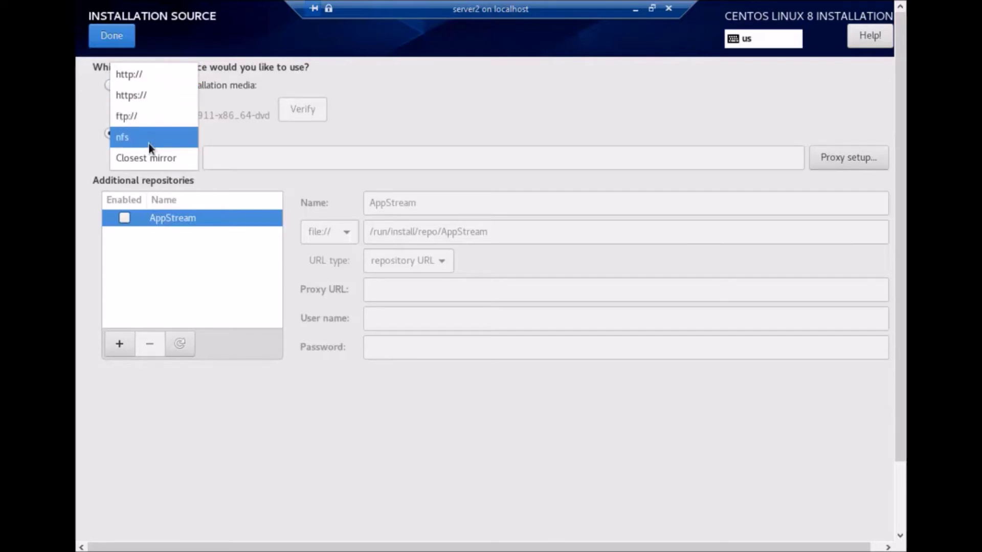
pyautogui.click(151, 157)
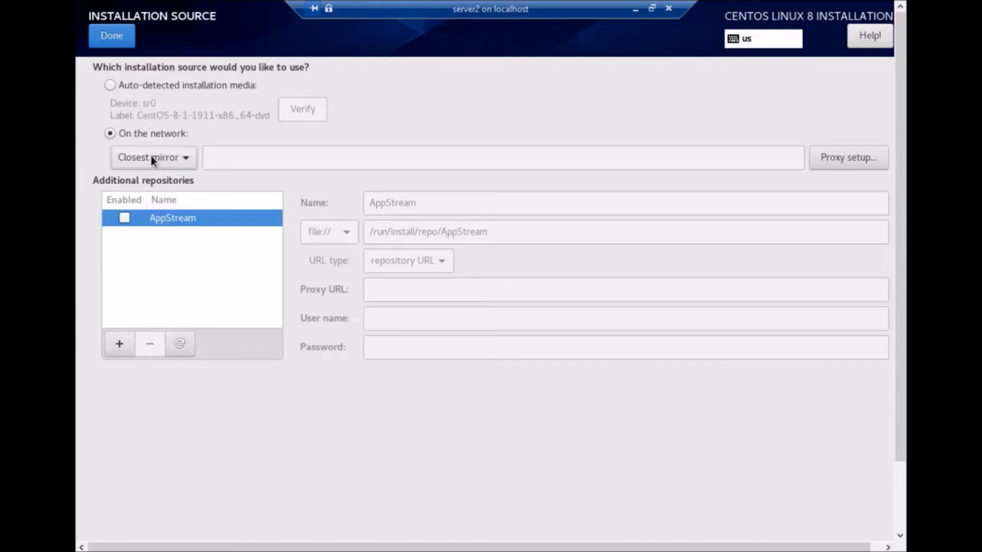
pyautogui.click(636, 8)
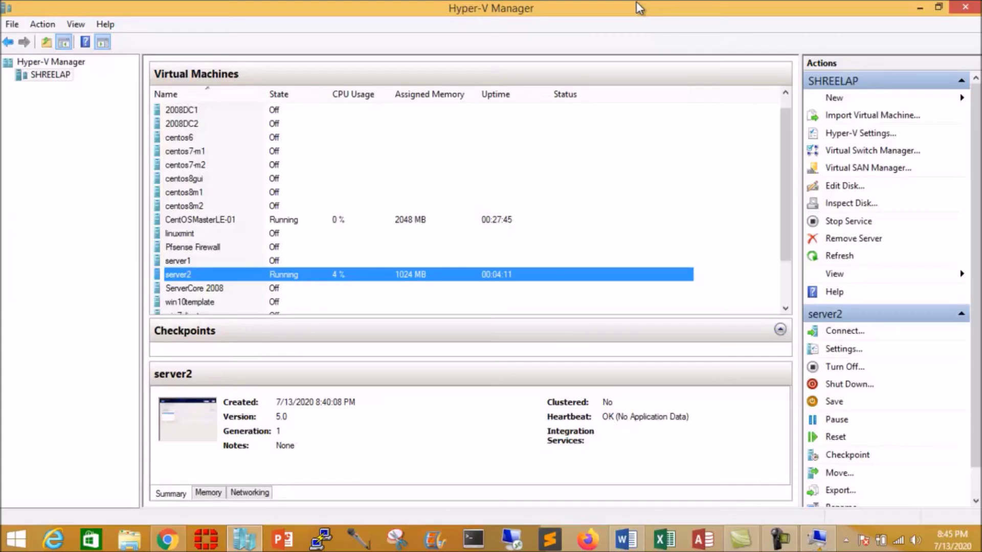
pyautogui.click(159, 541)
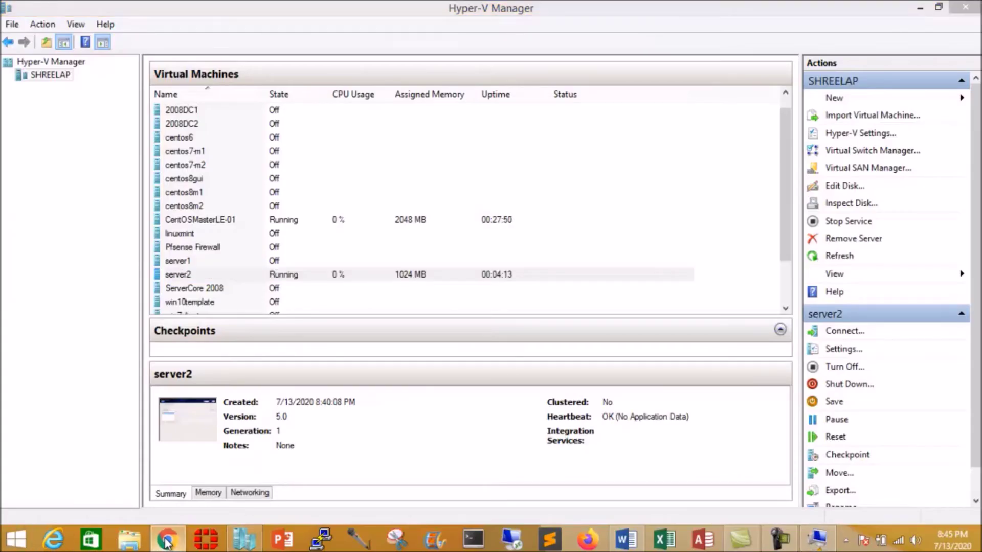
# - Search Google for 'centos 8' and open the CentOS Linux x86_64 ISO mirror list
pyautogui.click(250, 21)
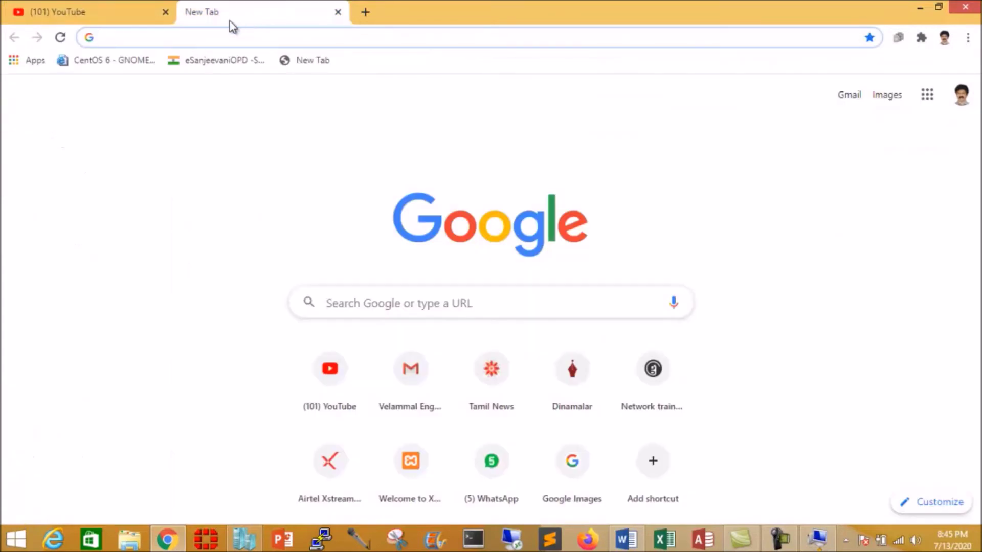
pyautogui.write('ce')
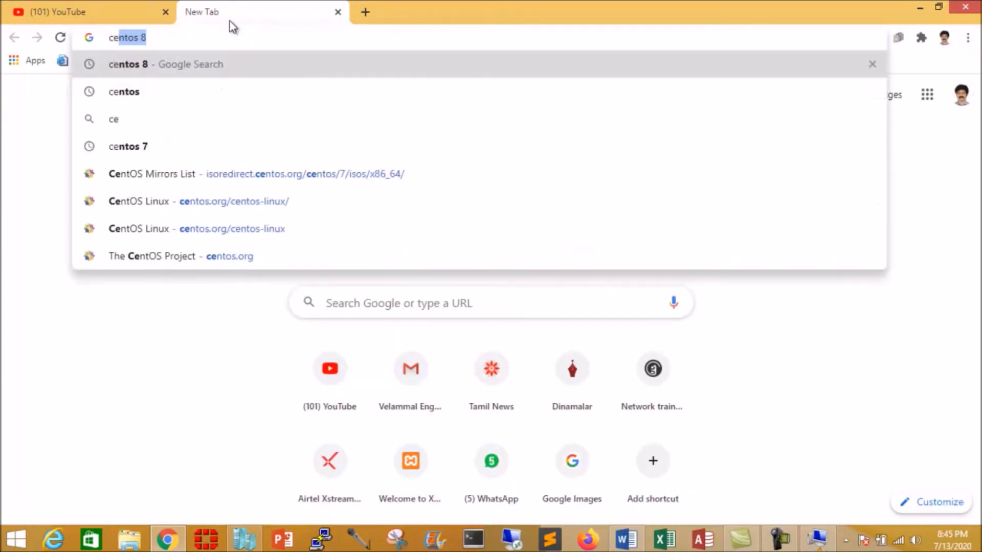
pyautogui.press('Right')
pyautogui.press('Return')
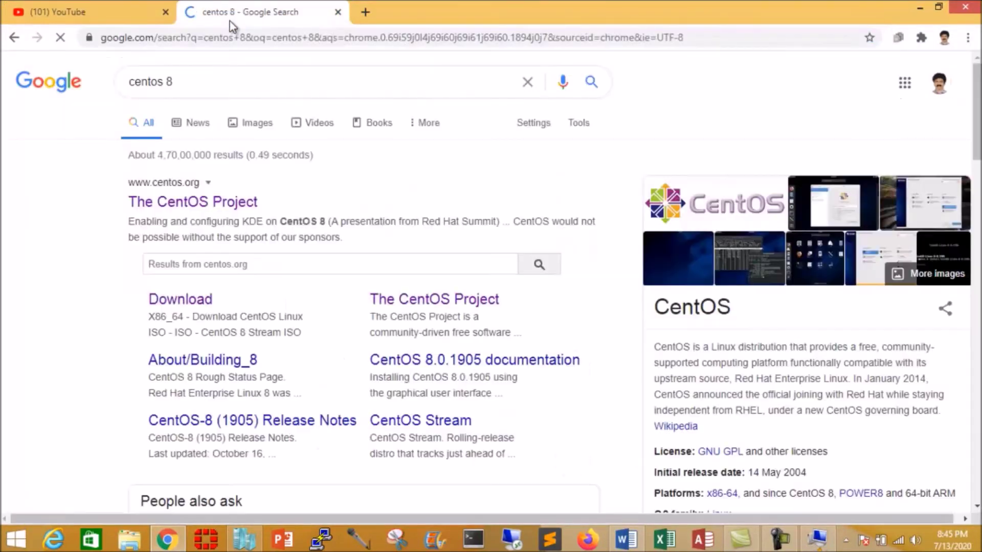
pyautogui.click(166, 188)
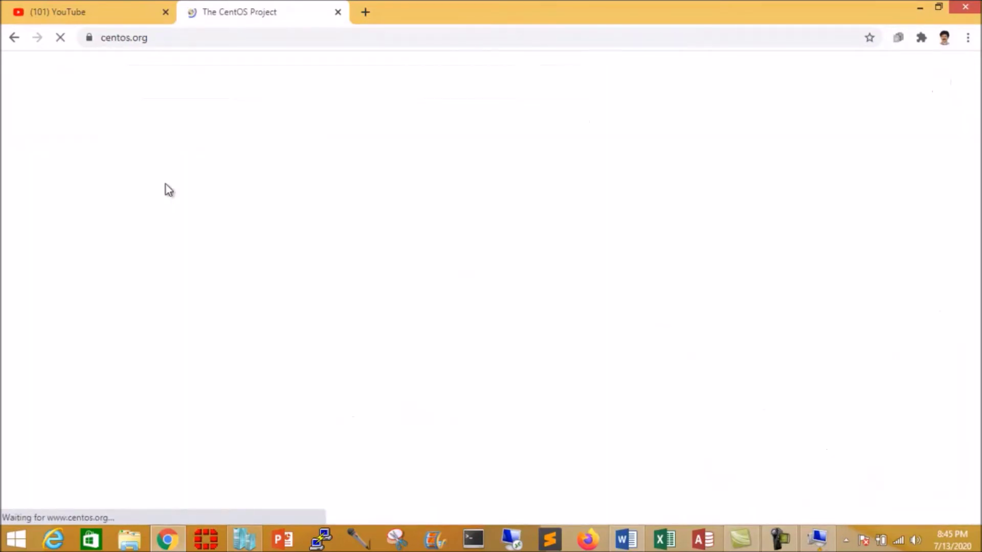
pyautogui.click(169, 352)
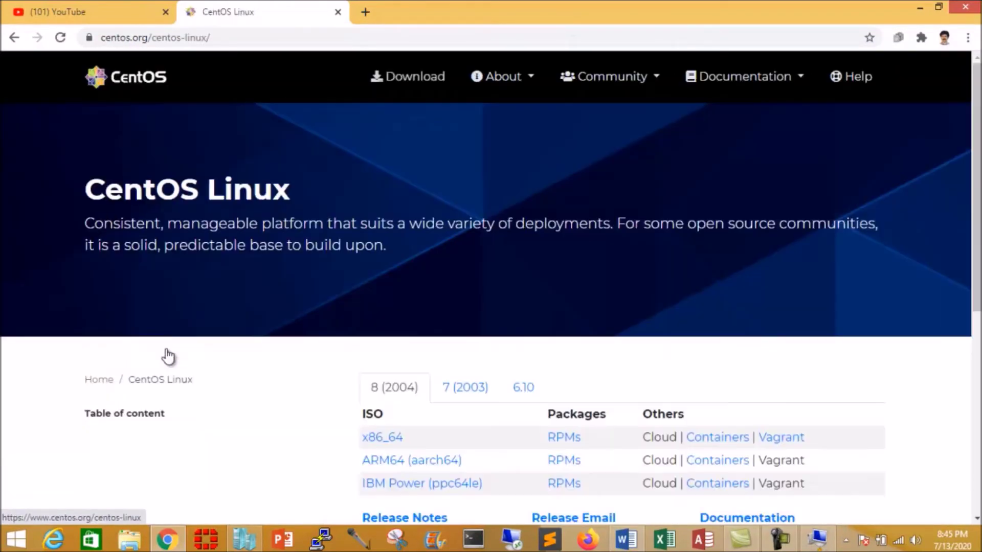
pyautogui.scroll(-3, 393, 382)
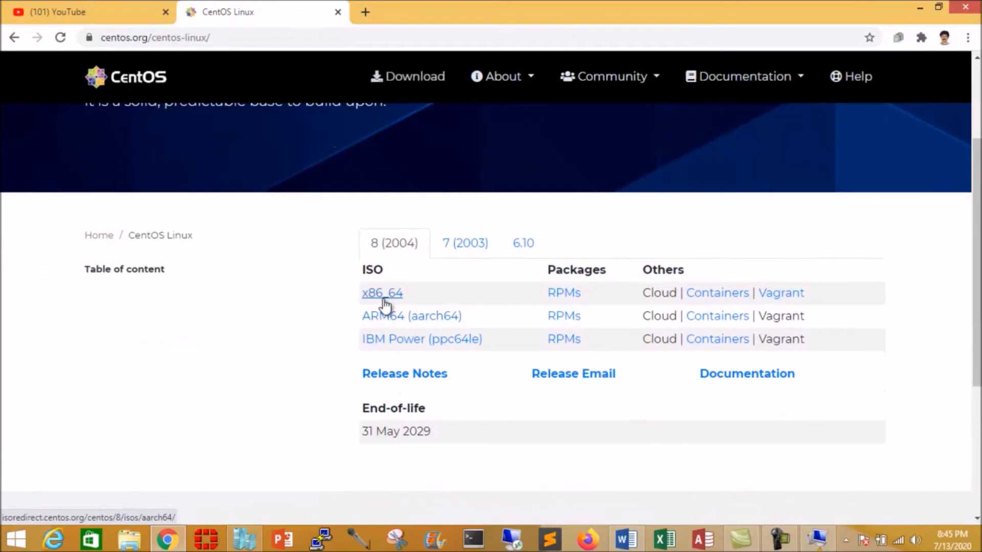
pyautogui.click(385, 299)
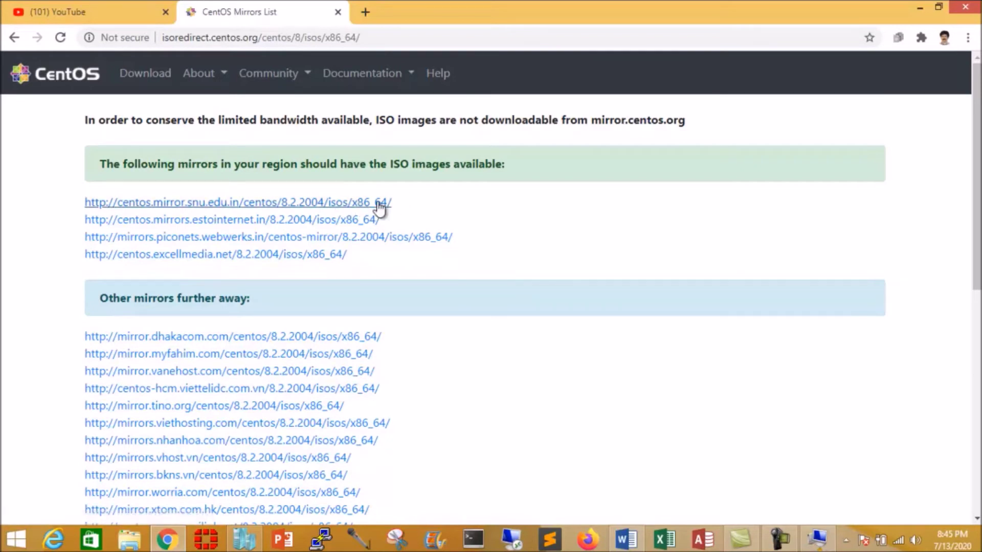
pyautogui.click(818, 538)
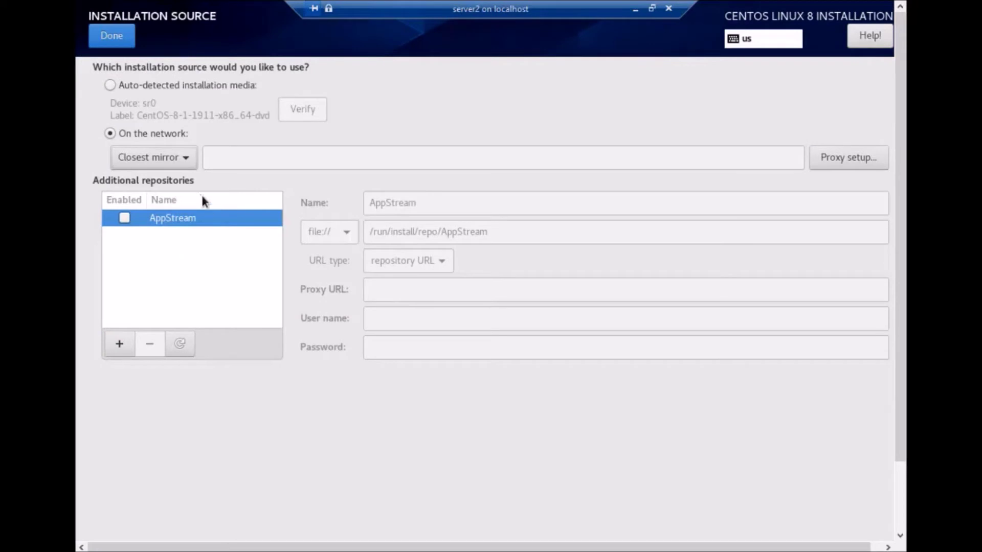
# - Confirm Closest mirror as the network installation source and accept it
pyautogui.click(187, 158)
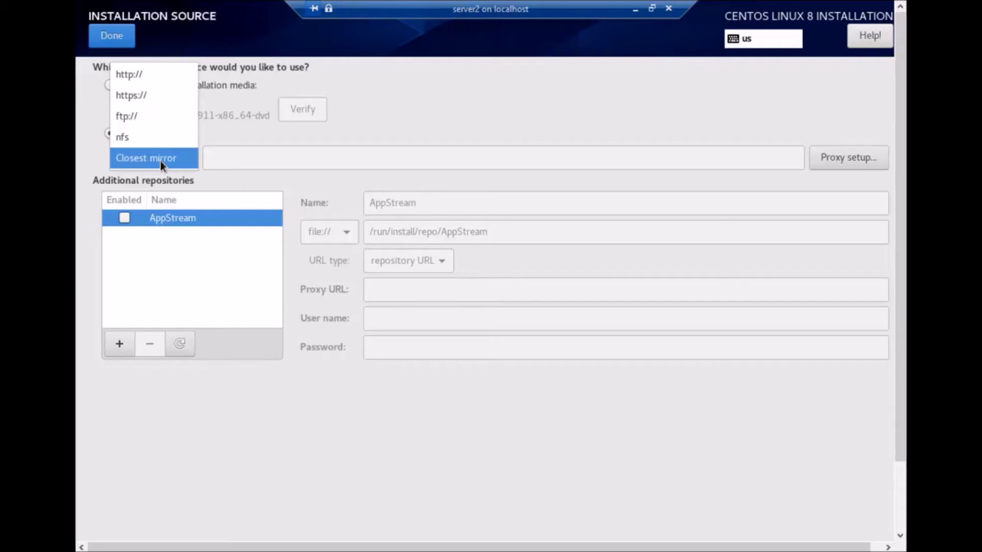
pyautogui.click(161, 160)
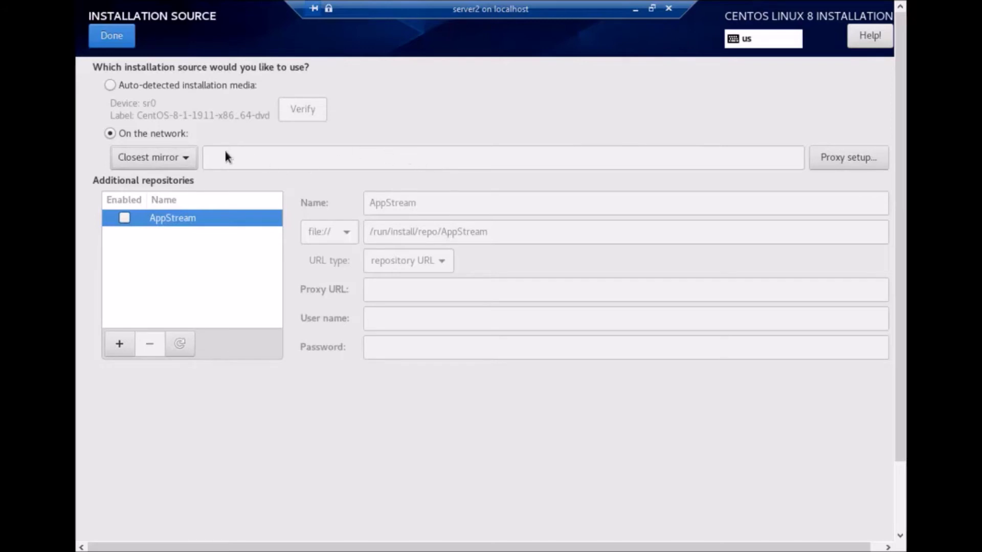
pyautogui.click(111, 36)
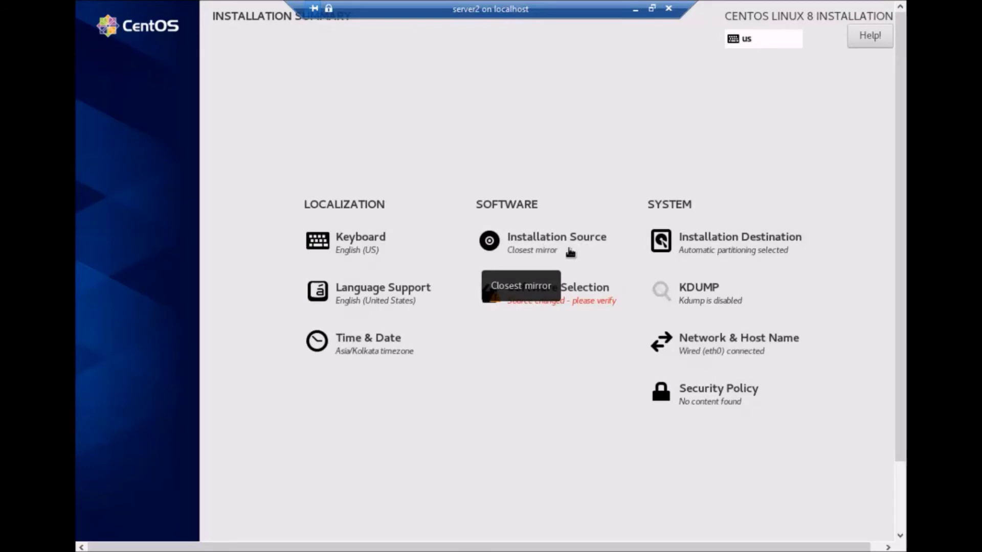
# - Choose Minimal Install as the base environment, then briefly check the browser and restore the installer
pyautogui.scroll(-3, 555, 303)
pyautogui.click(555, 303)
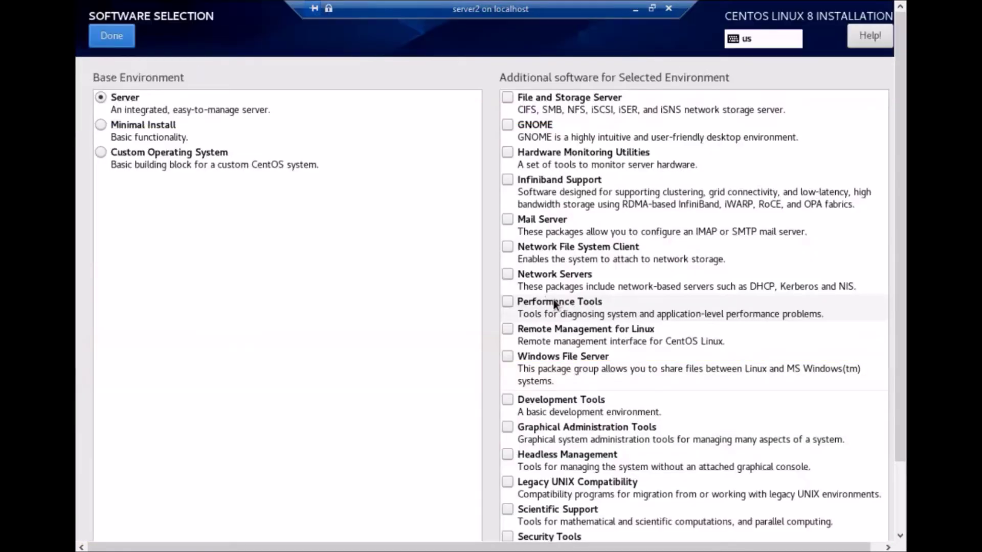
pyautogui.click(100, 126)
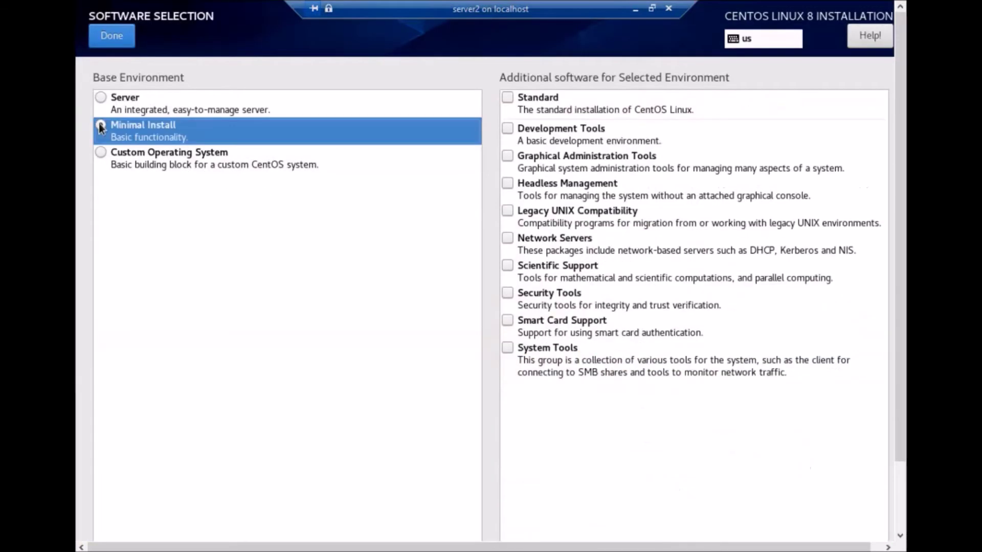
pyautogui.click(112, 36)
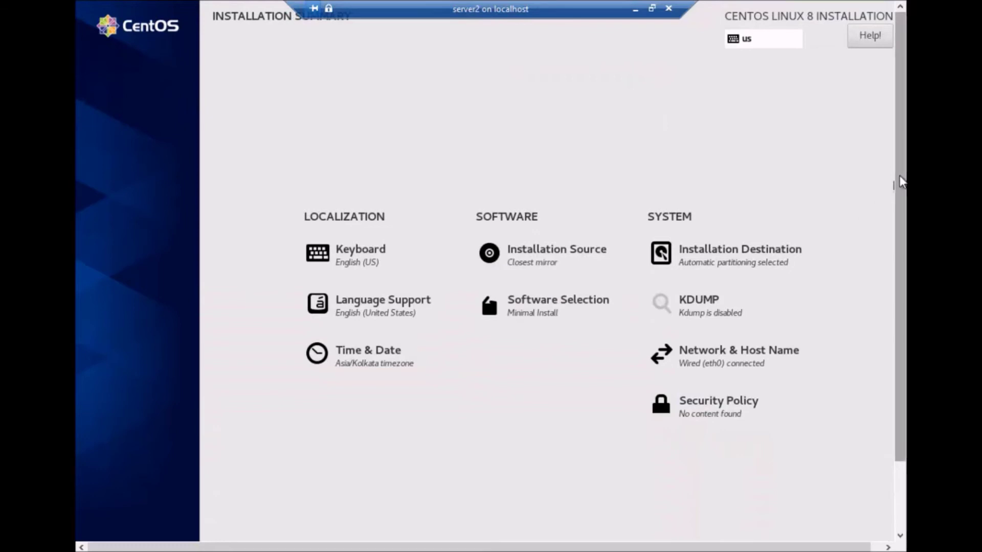
pyautogui.moveTo(901, 173)
pyautogui.mouseDown()
pyautogui.moveTo(898, 280)
pyautogui.moveTo(889, 177)
pyautogui.mouseUp()
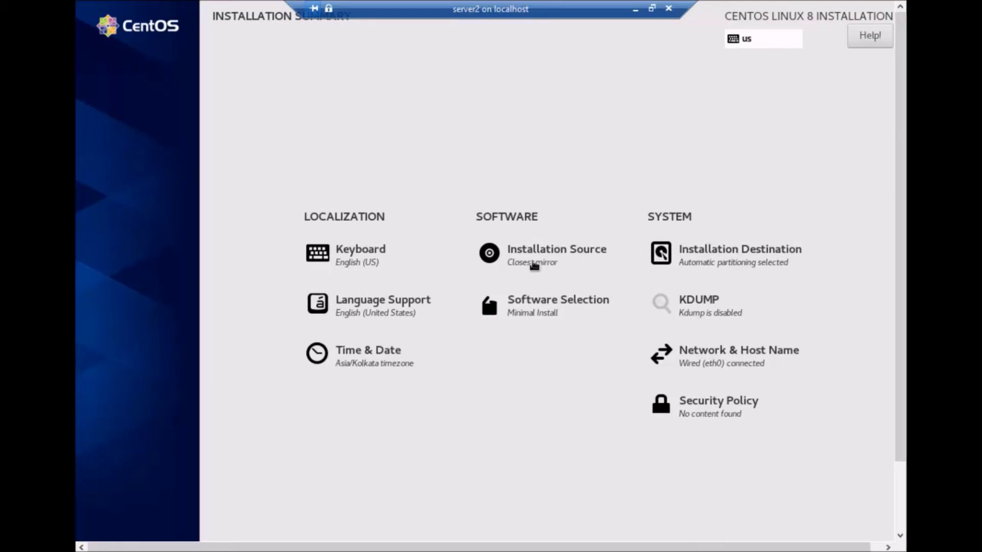
pyautogui.click(635, 9)
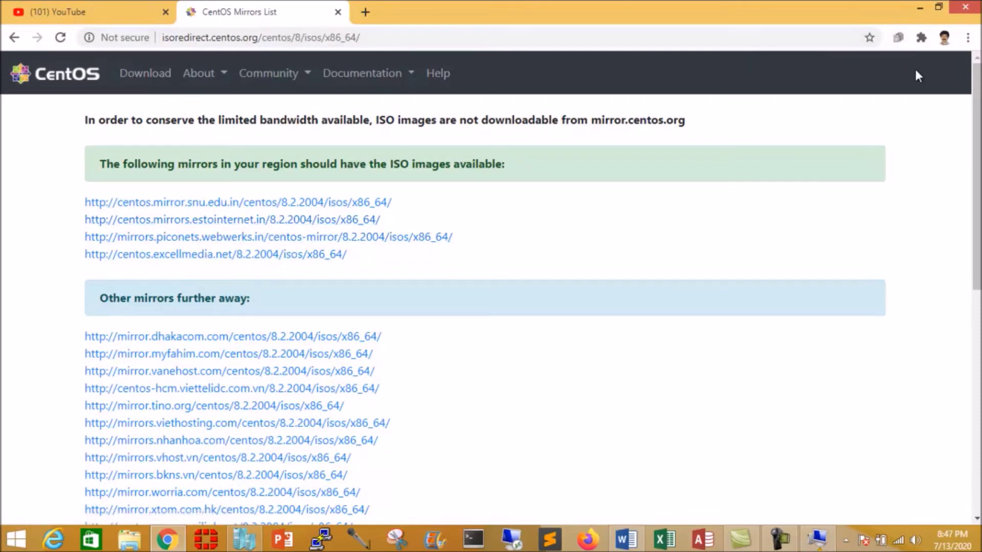
pyautogui.click(250, 526)
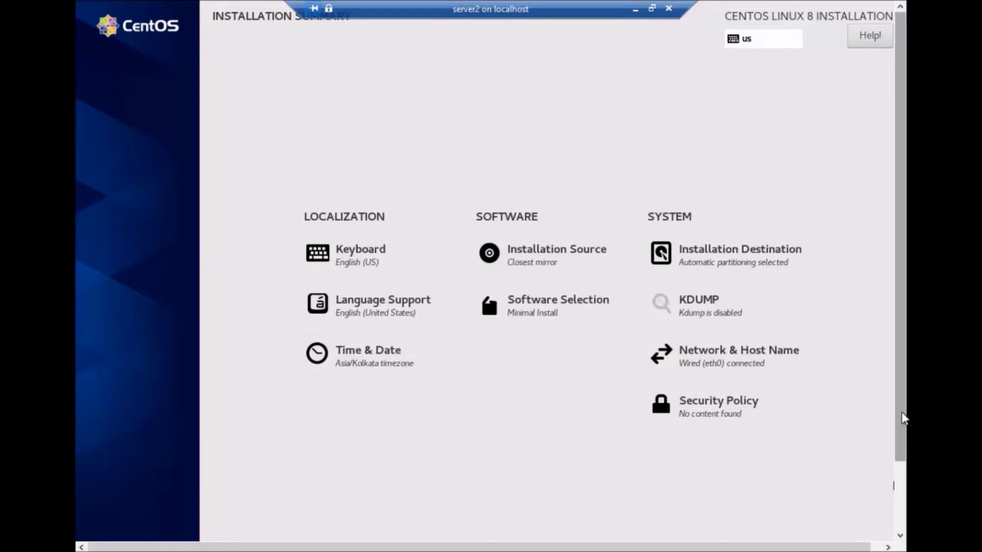
pyautogui.scroll(-3, 491, 277)
# - Begin the installation and set the root password, confirming it and accepting the weak-password warning
pyautogui.click(846, 503)
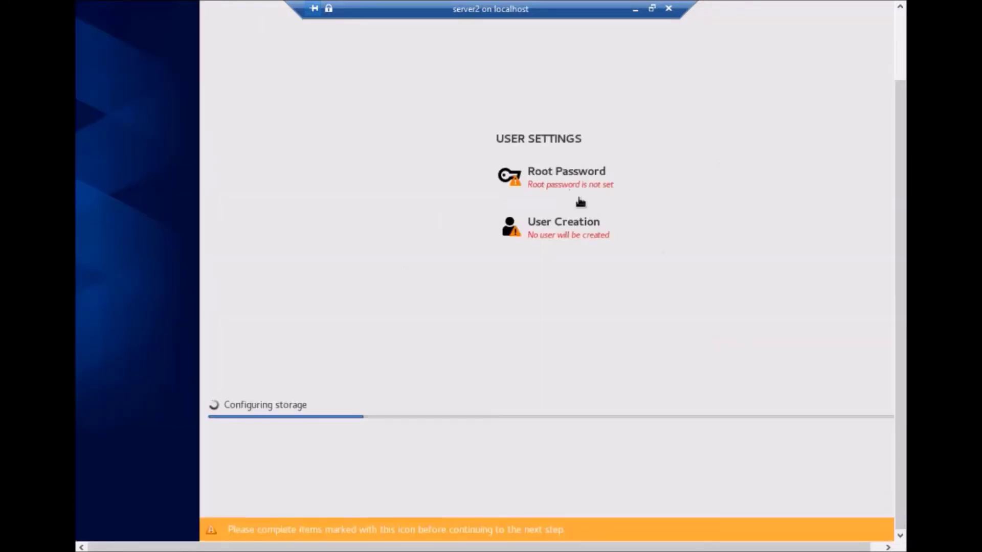
pyautogui.click(563, 179)
pyautogui.moveTo(894, 131); pyautogui.dragTo(885, 55)
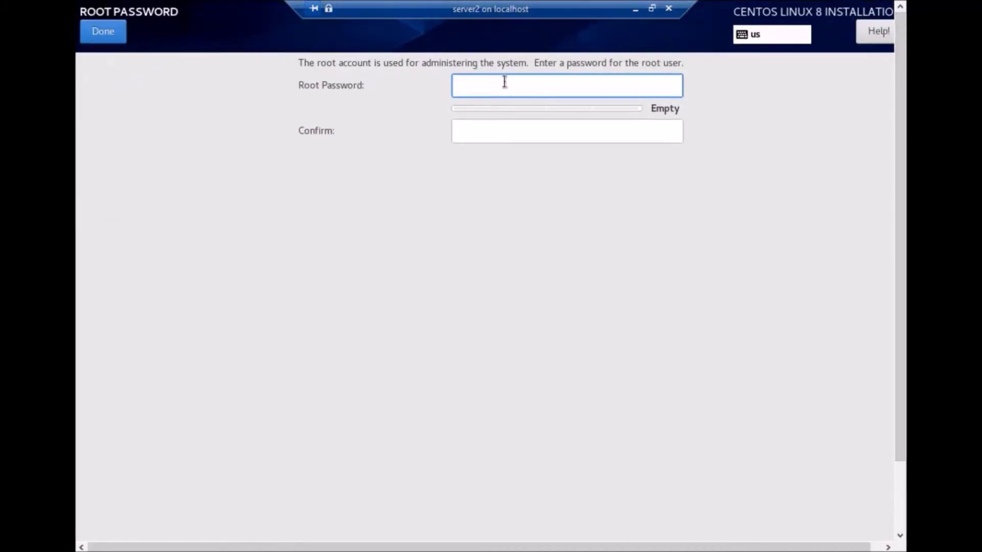
pyautogui.write('redhat8')
pyautogui.press('Tab')
pyautogui.write('redhat')
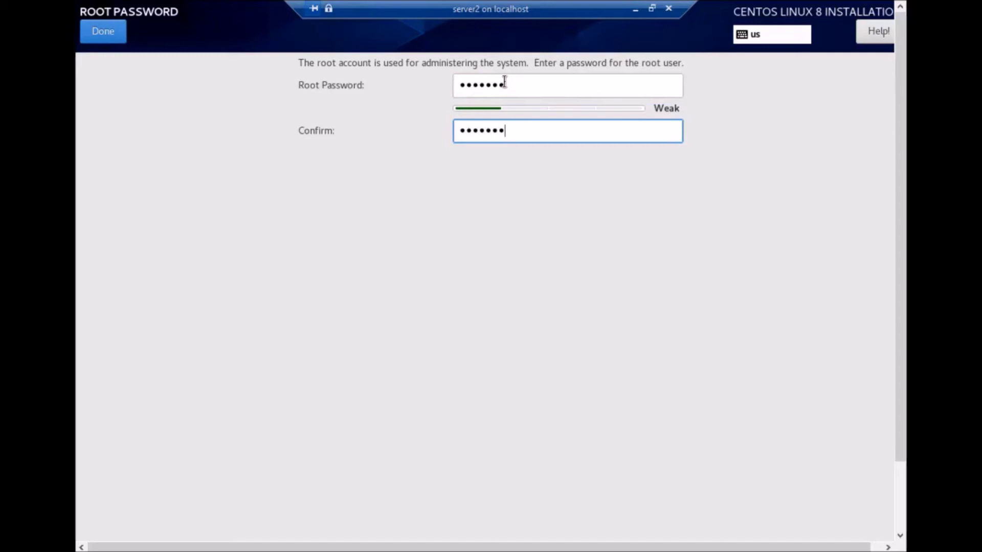
pyautogui.write('8')
pyautogui.click(114, 32)
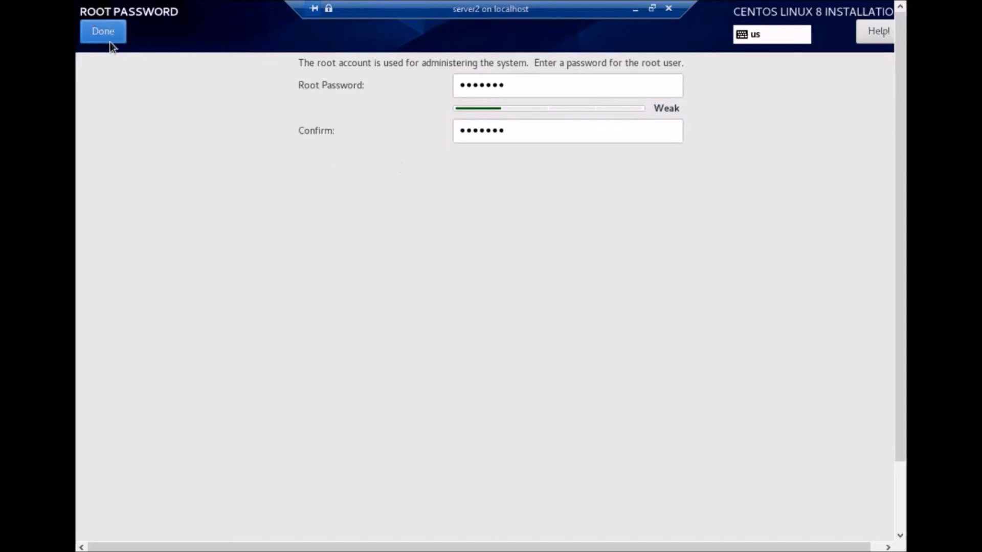
pyautogui.click(95, 34)
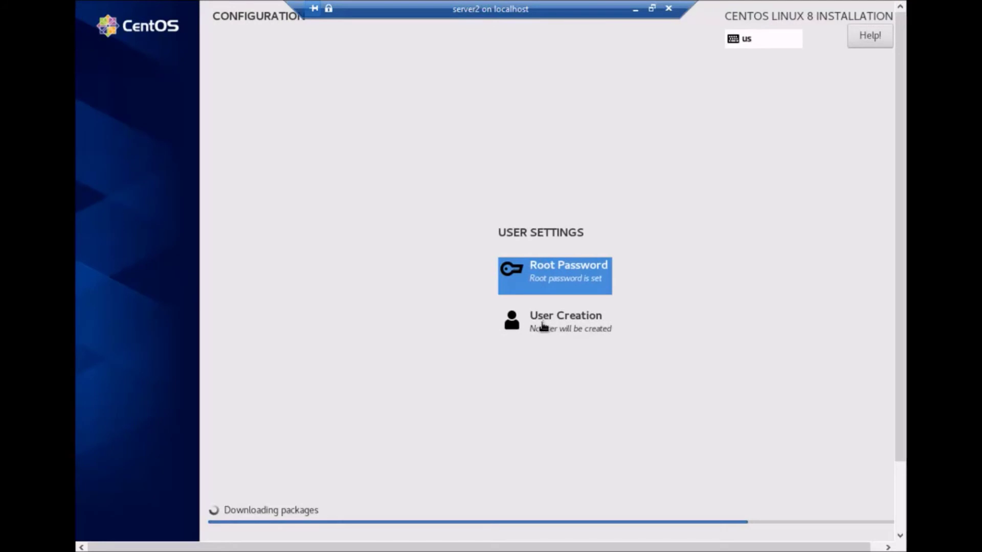
# - Create a user with the name admin2 and make it an administrator
pyautogui.click(542, 323)
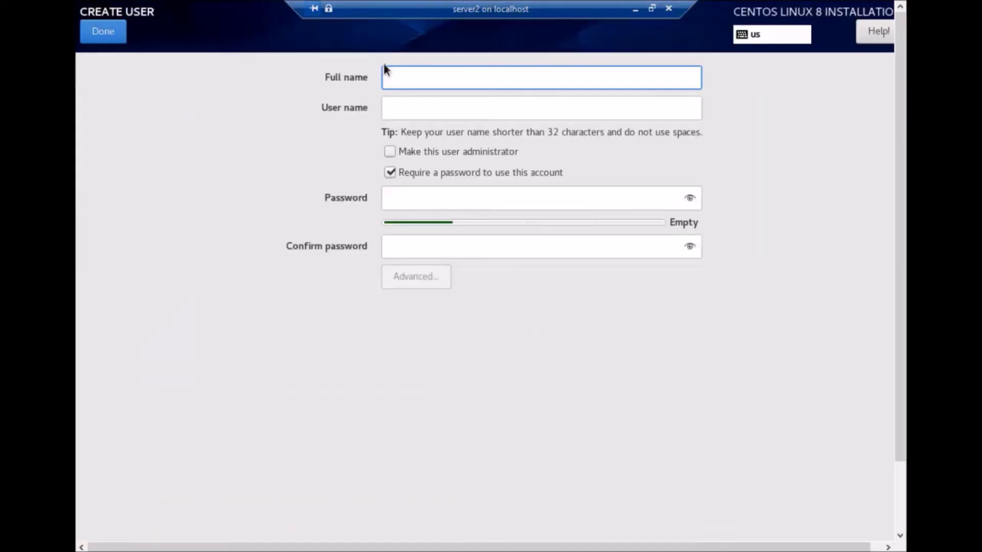
pyautogui.write('sd')
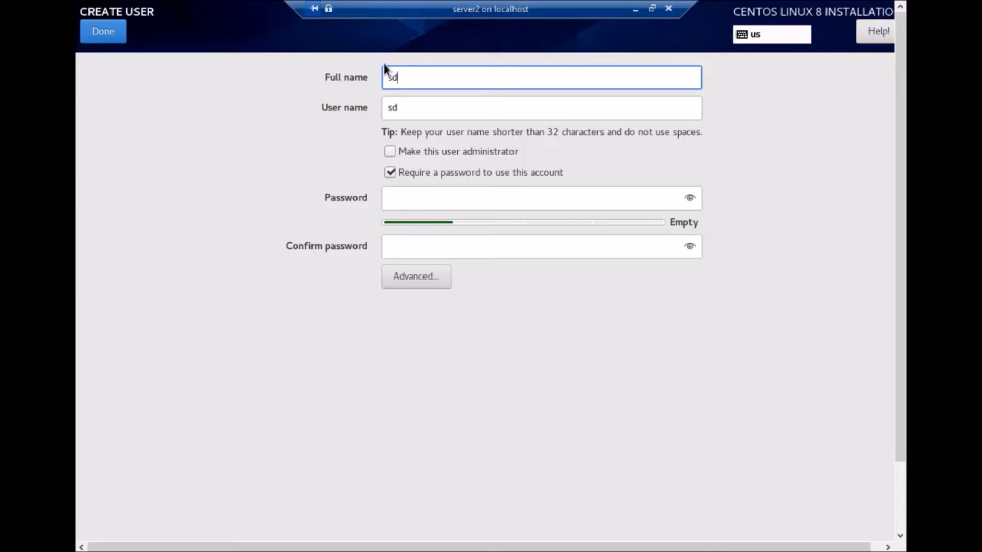
pyautogui.press('BackSpace')
pyautogui.write('admin2')
pyautogui.press('Tab')
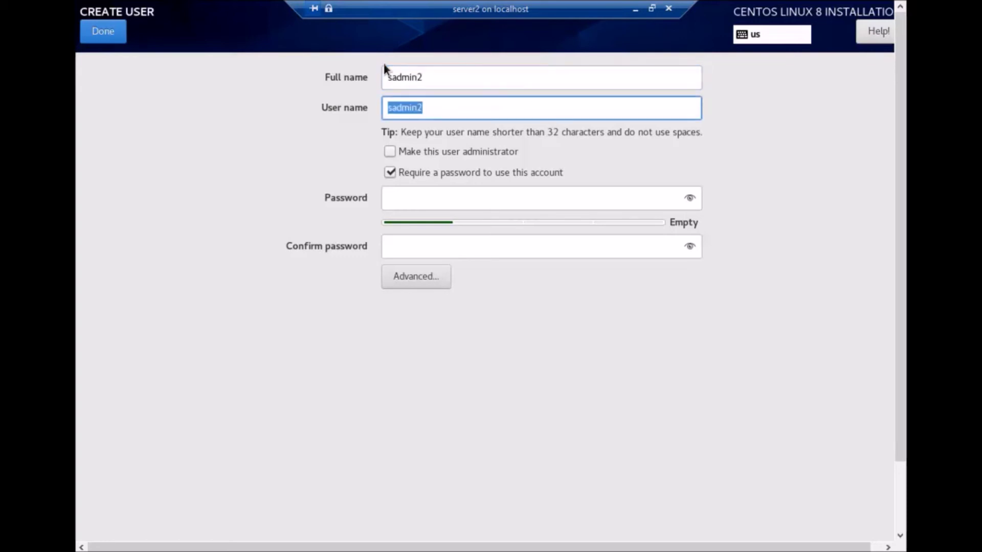
pyautogui.click(391, 150)
# - Enter and confirm the new user's password, then finish the user account
pyautogui.click(415, 204)
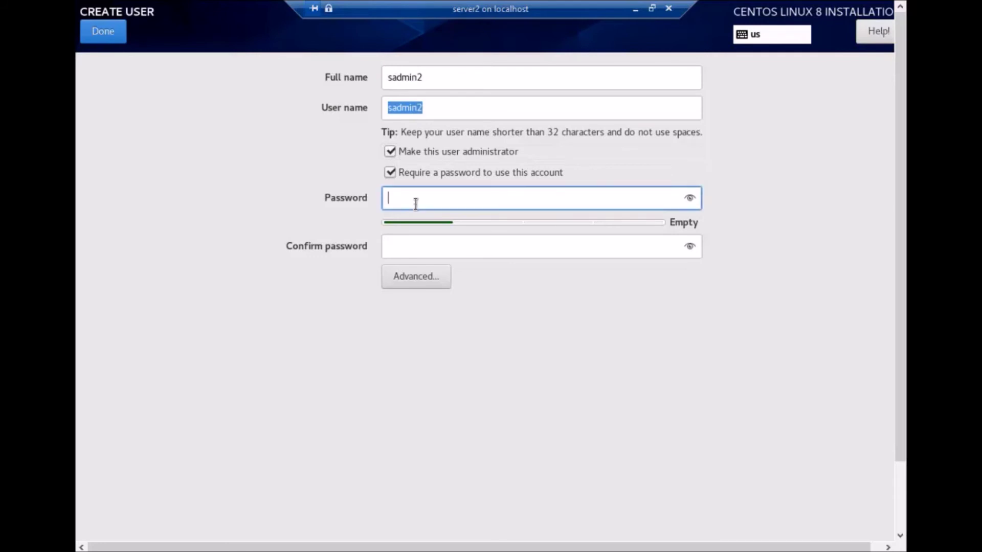
pyautogui.write('redhat1234')
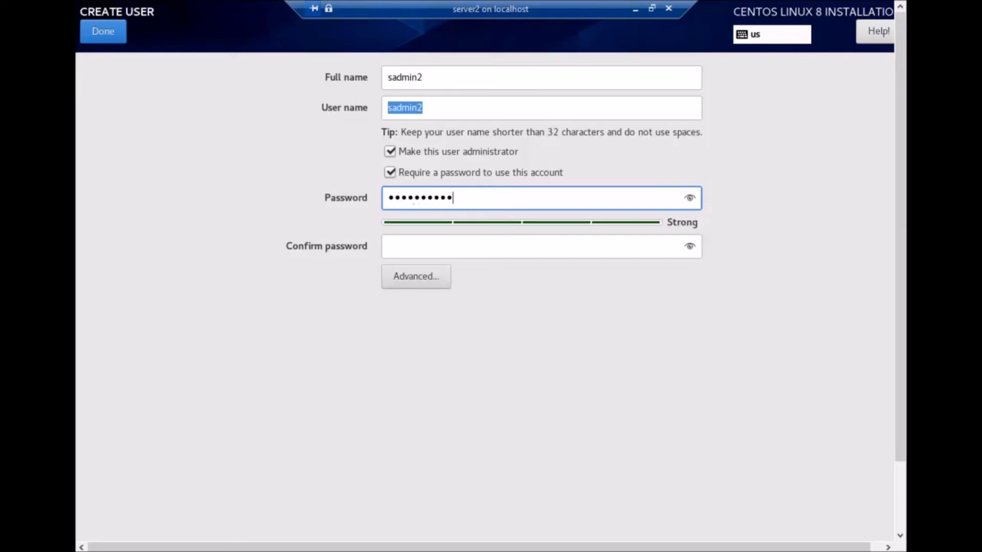
pyautogui.click(401, 245)
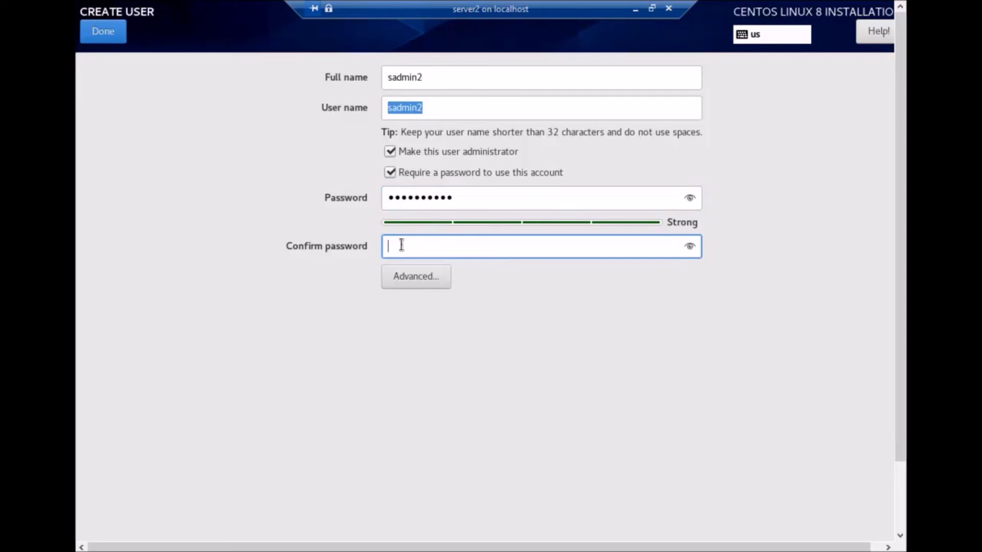
pyautogui.write('•••••••••••')
pyautogui.click(119, 34)
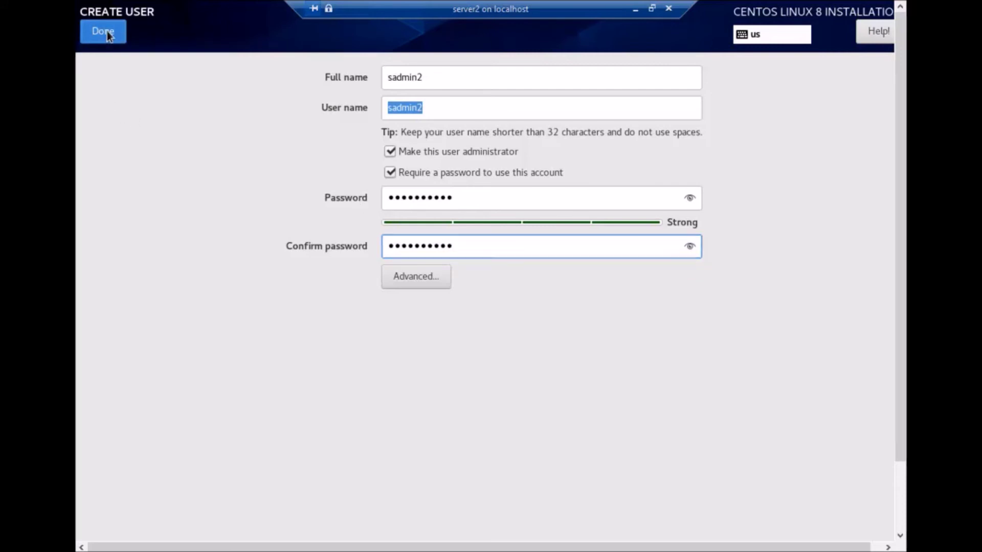
pyautogui.click(107, 30)
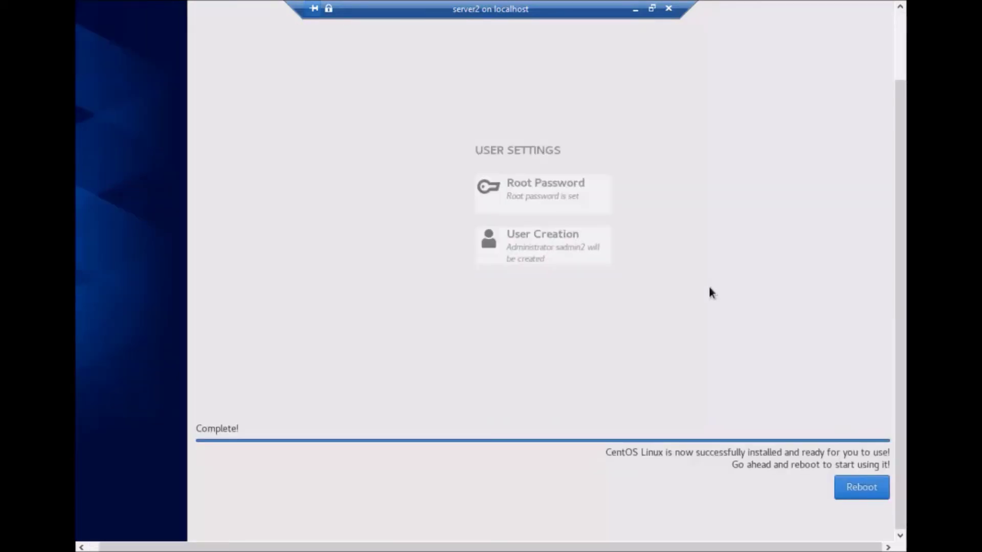
# - Set server2's DVD Drive media to None in its settings and apply the change
pyautogui.click(635, 9)
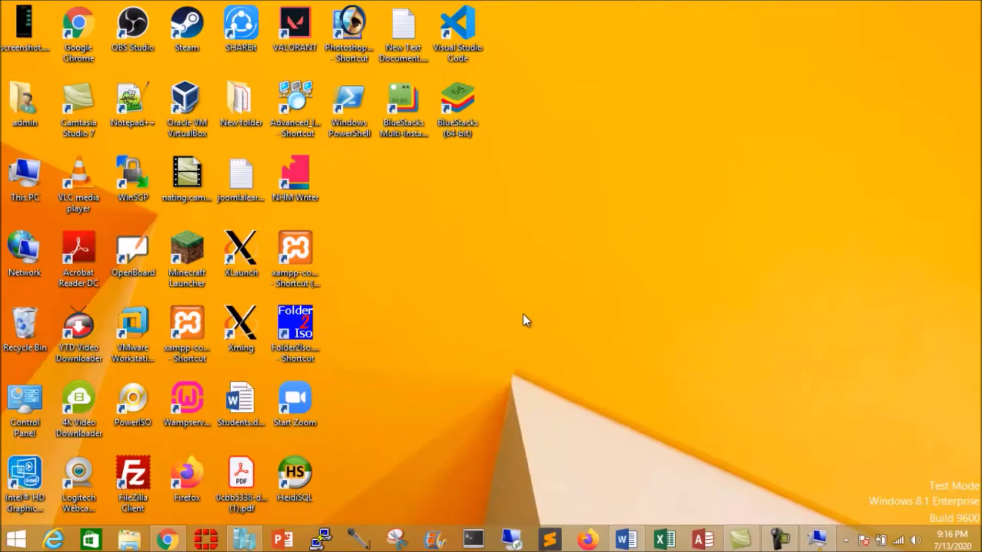
pyautogui.rightClick(317, 274)
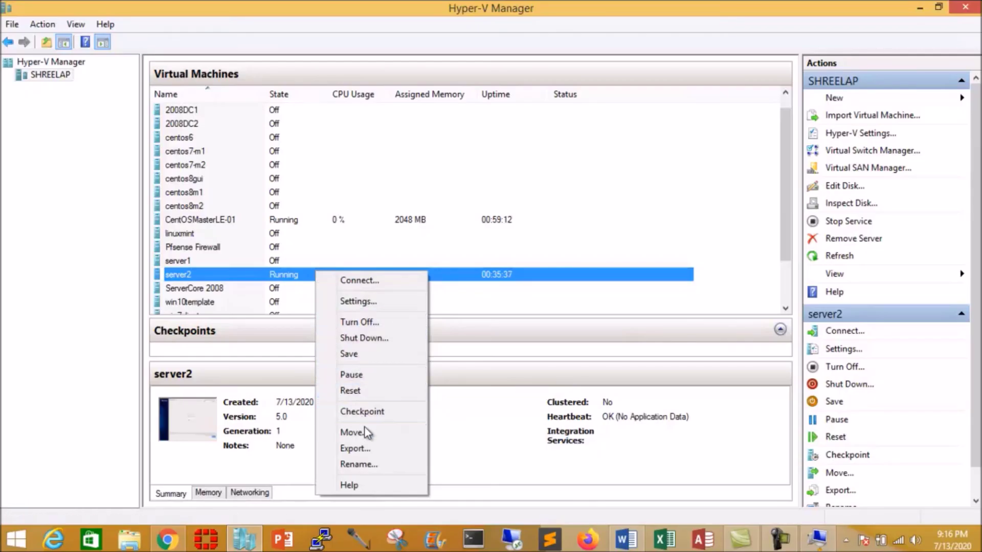
pyautogui.click(358, 302)
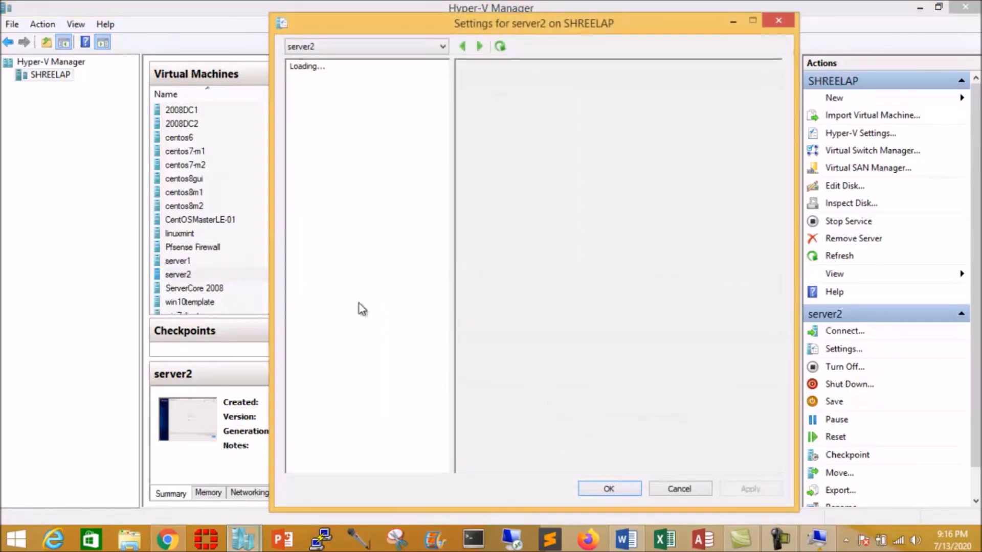
pyautogui.click(362, 225)
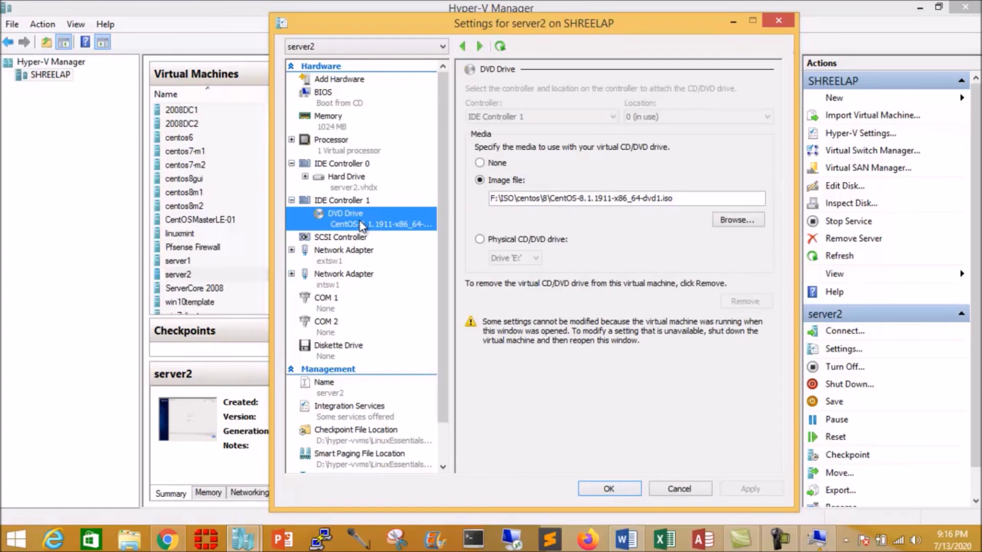
pyautogui.click(480, 163)
pyautogui.click(749, 489)
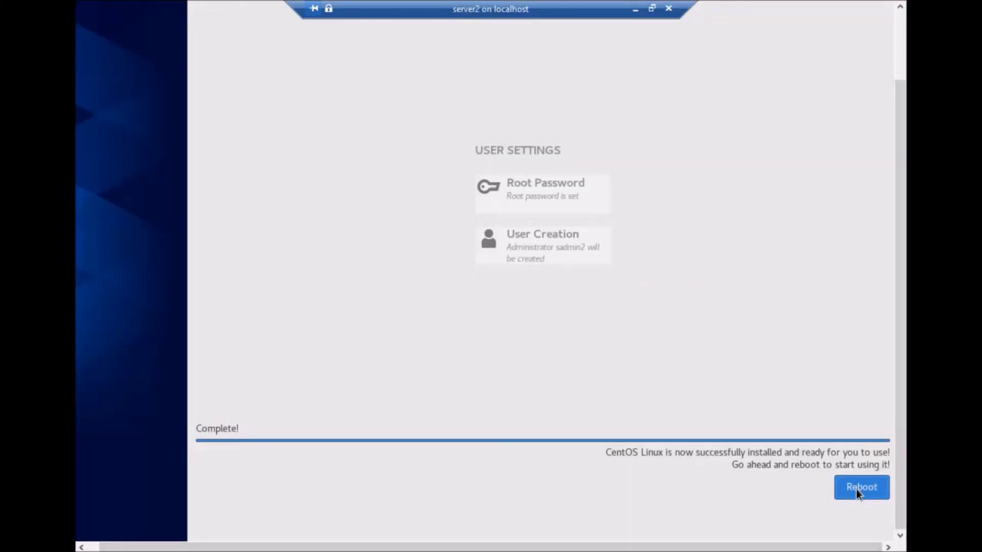
# - Restore the VM console to a window, then switch it to Full Screen Mode
pyautogui.click(652, 9)
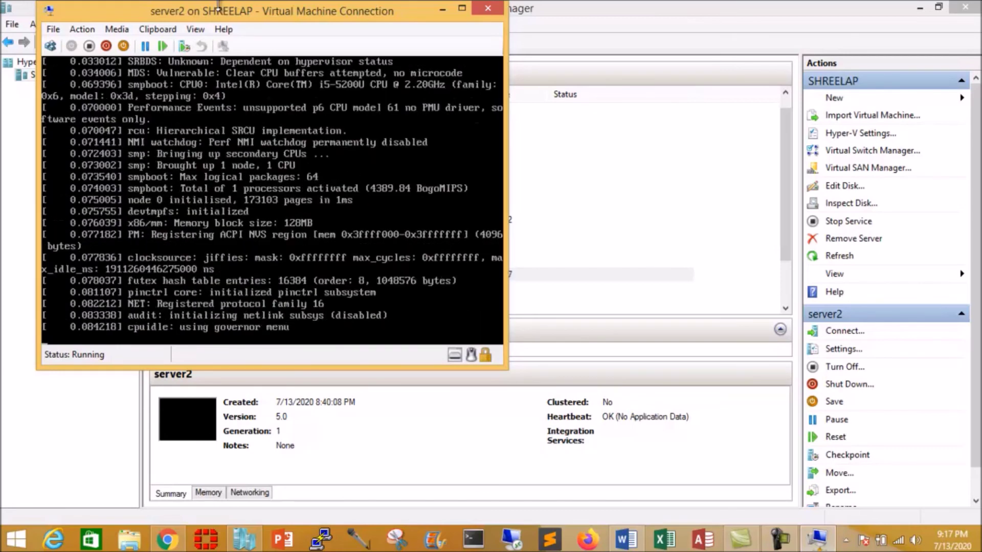
pyautogui.click(194, 30)
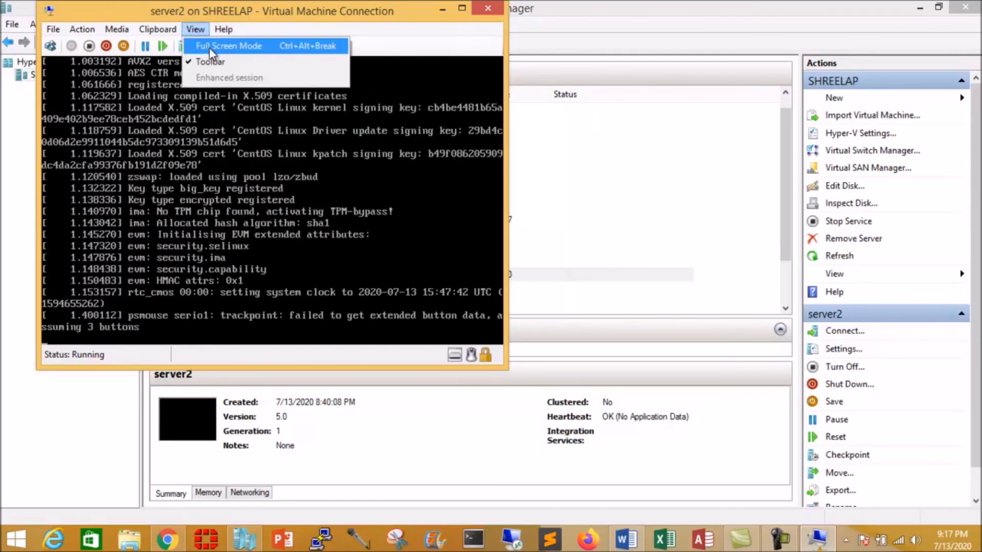
pyautogui.click(209, 46)
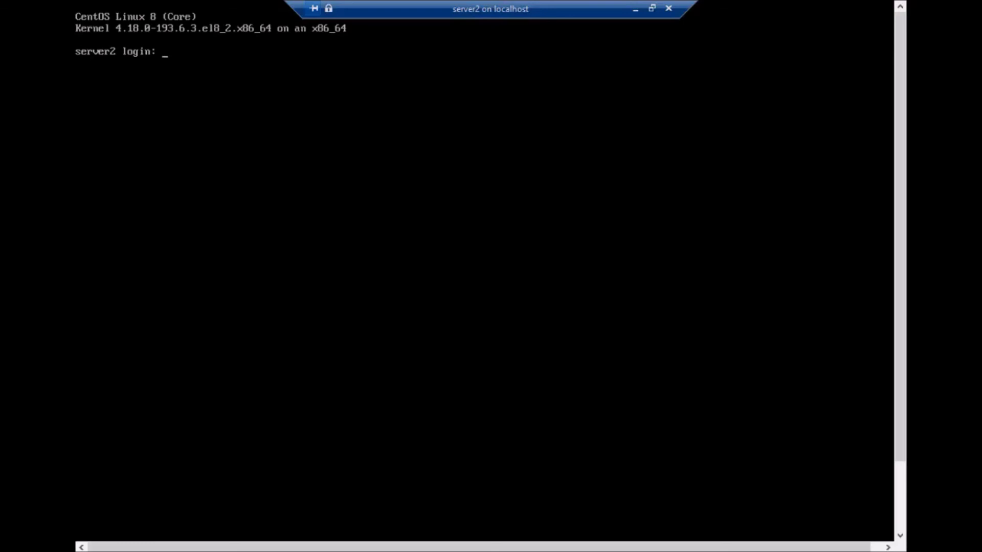
# - Enter root as the login name at server2's console
pyautogui.write('oot')
pyautogui.press('Return')
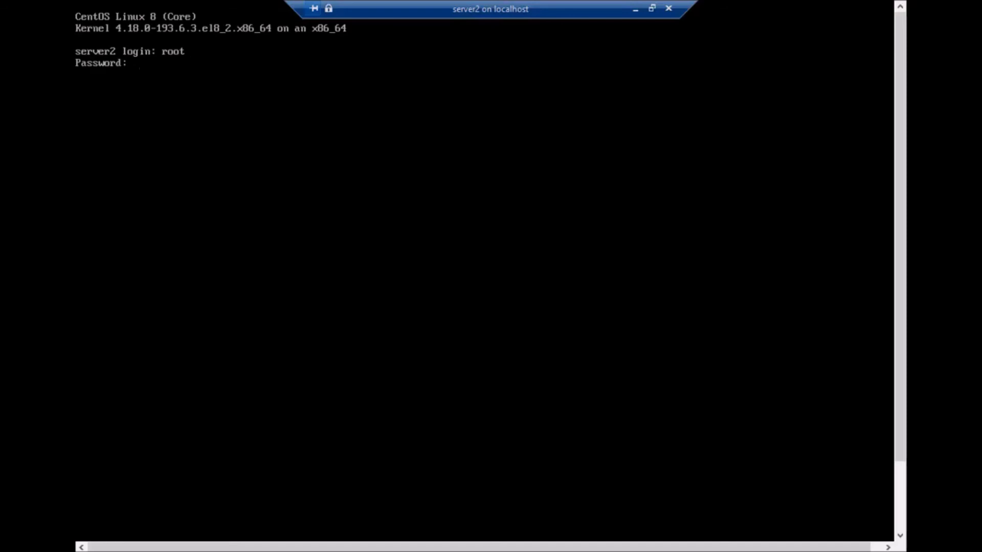